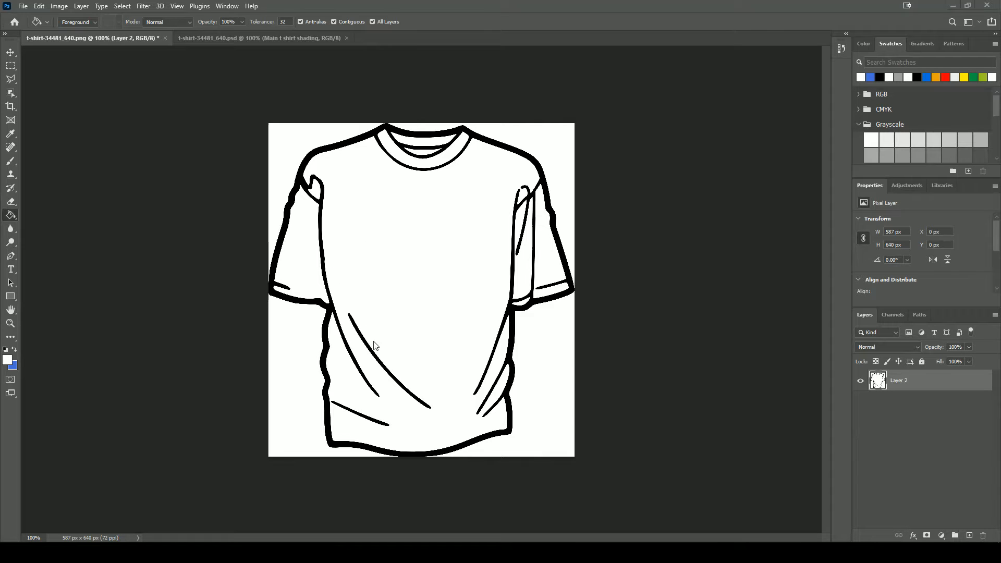
# Review the finished shaded shirt in t-shirt-34481_640.psd, showing and hiding its blue fabric texture, and return to the line-art PNG document.
pyautogui.click(267, 39)
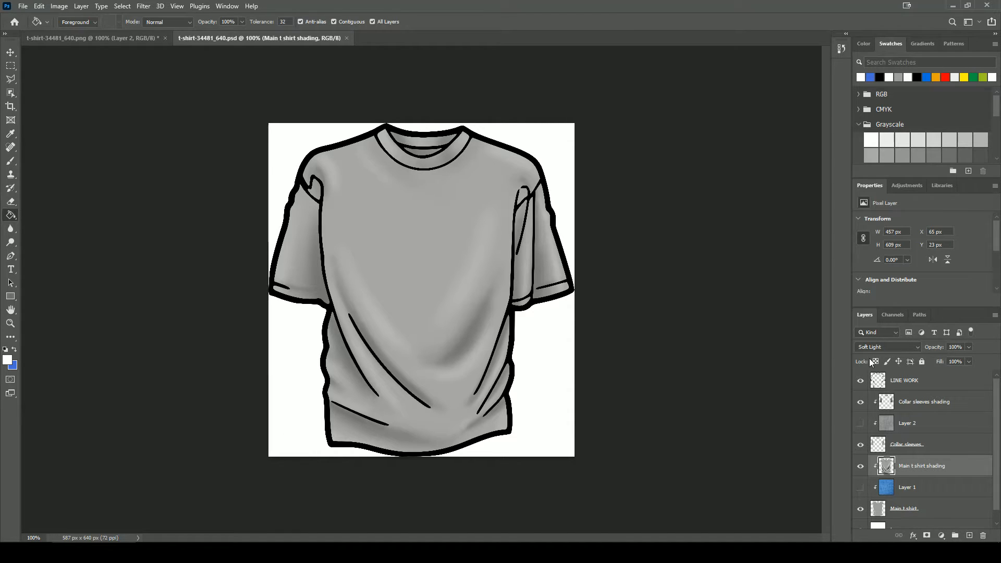
pyautogui.click(861, 488)
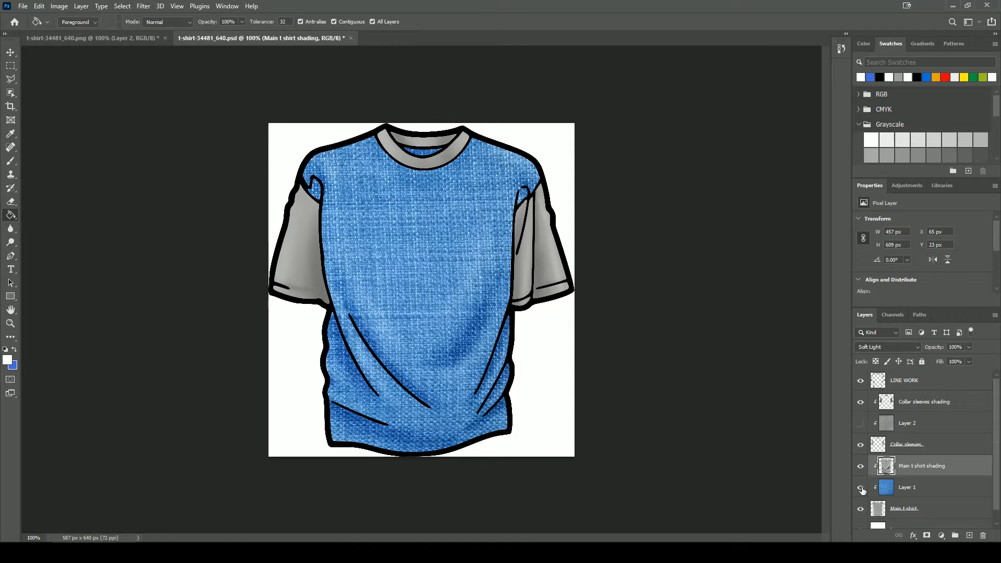
pyautogui.scroll(-1, 886, 476)
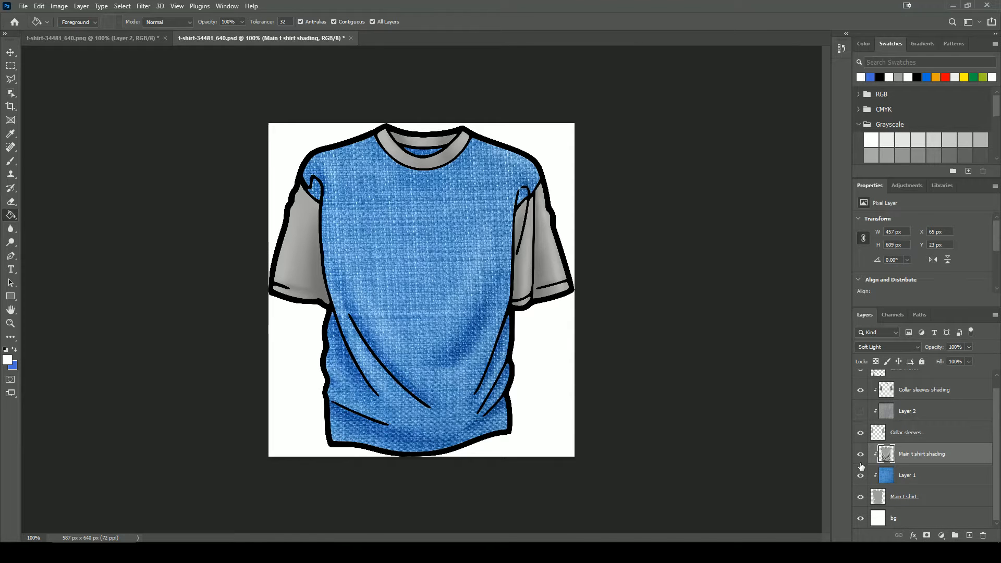
pyautogui.click(861, 475)
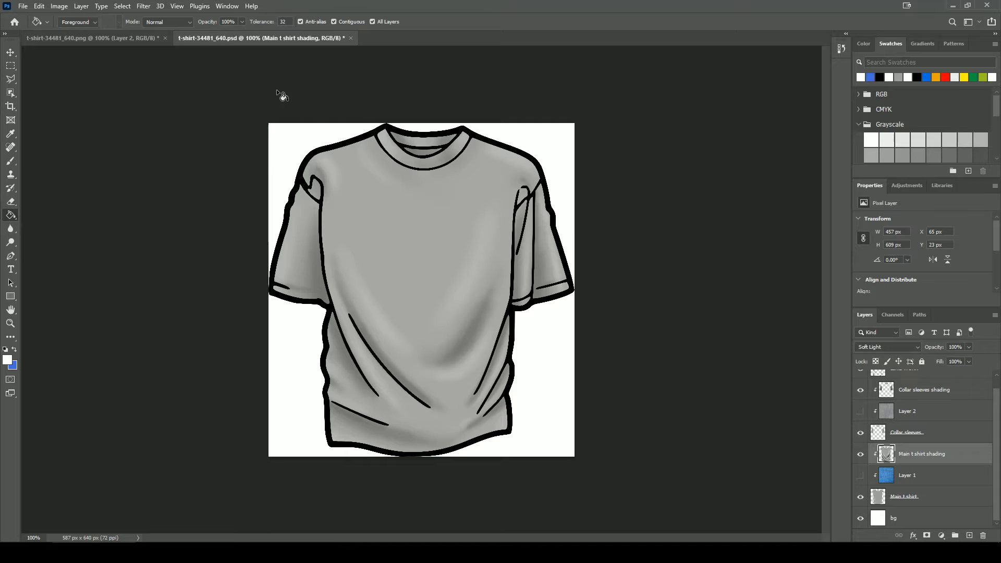
pyautogui.click(104, 39)
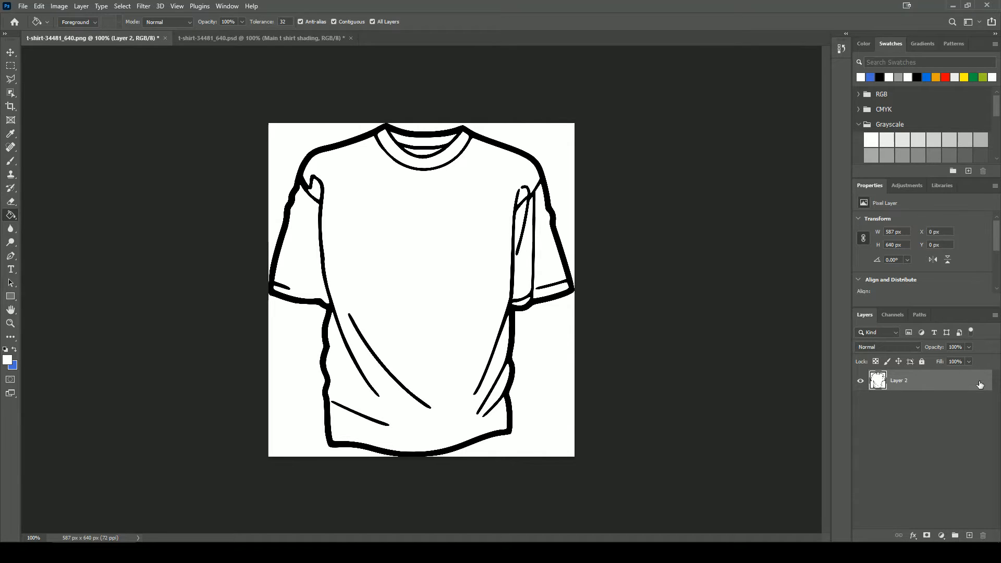
# Rename the T-shirt line-art layer as "Line work".
pyautogui.doubleClick(899, 381)
pyautogui.write('Line work')
pyautogui.press('Return')
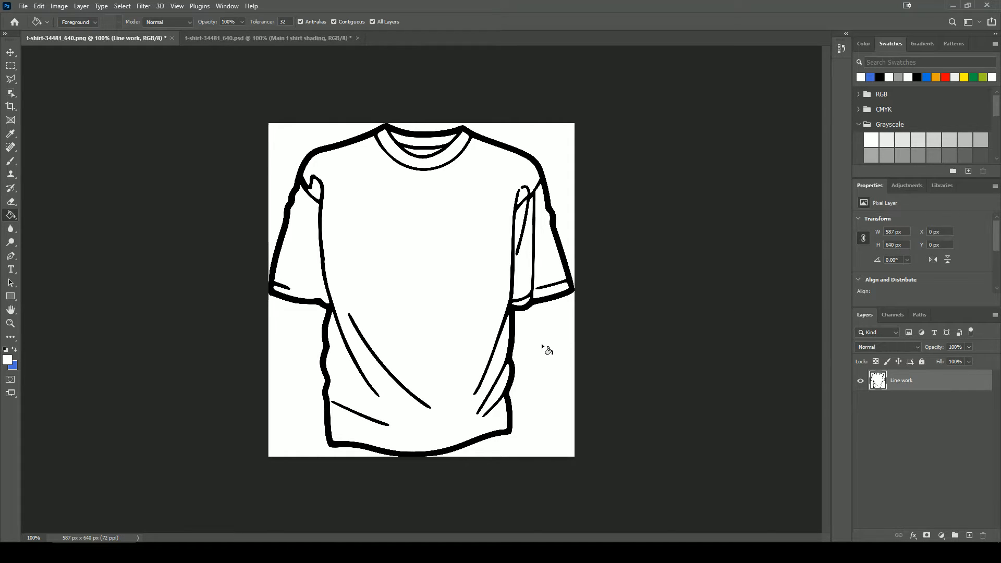
# Add three empty layers above Line work and rename the lowest new one "bg".
pyautogui.click(969, 536)
pyautogui.click(969, 536)
pyautogui.click(969, 536)
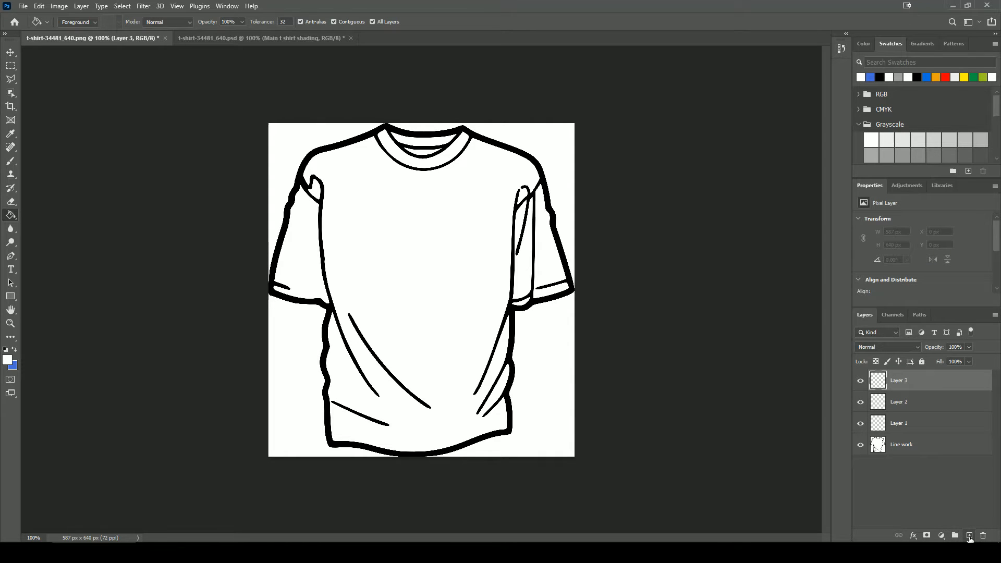
pyautogui.doubleClick(908, 422)
pyautogui.write('b')
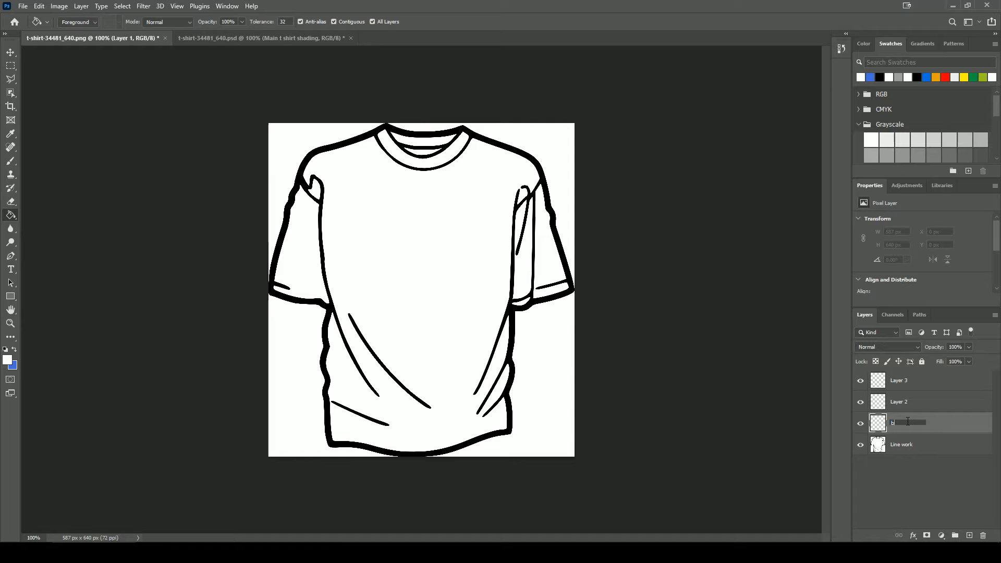
pyautogui.write('g')
pyautogui.press('Return')
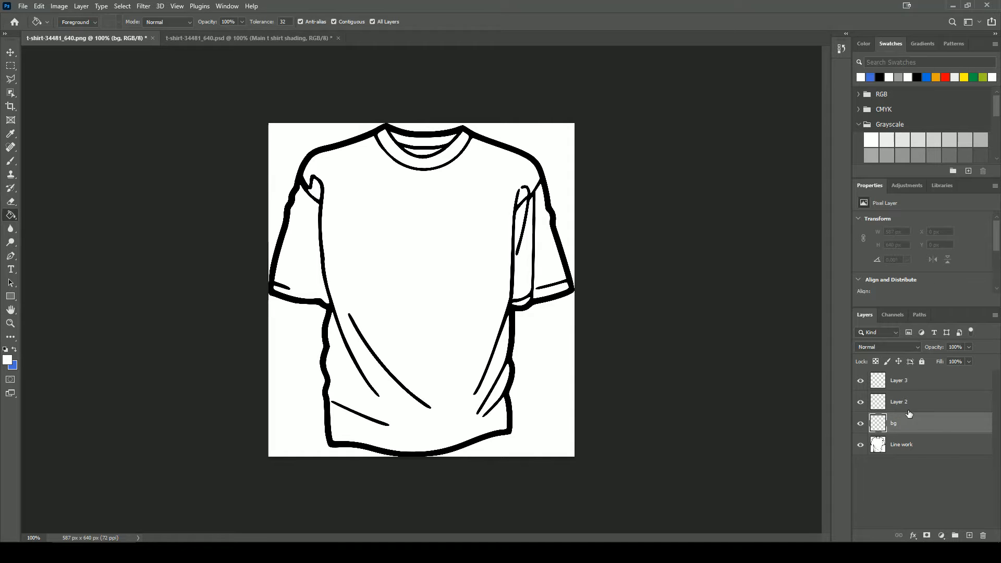
# Rename the middle new layer "TShirt main" and the uppermost one "collar sleeves".
pyautogui.doubleClick(903, 407)
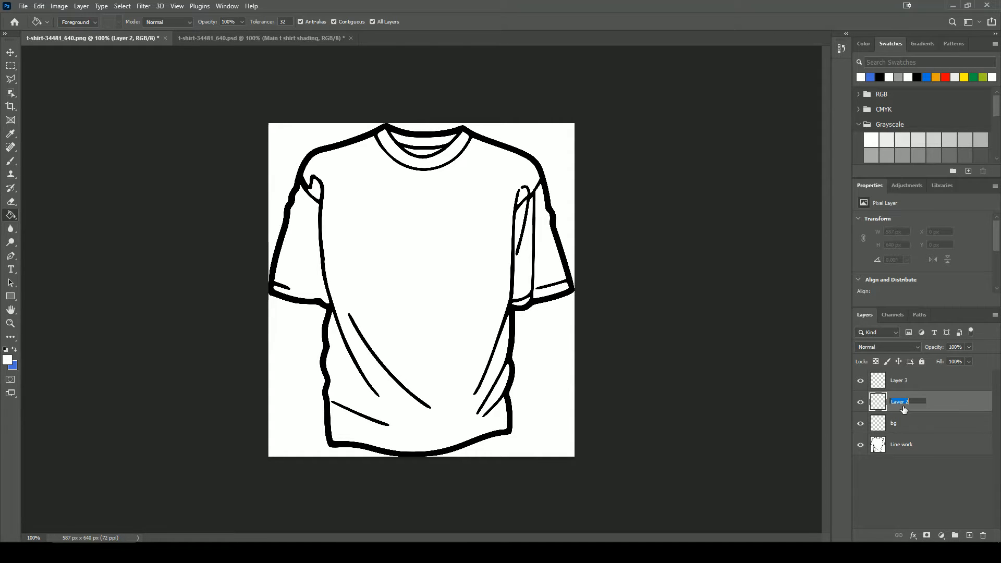
pyautogui.write('T')
pyautogui.write('s')
pyautogui.write('Shirt mal')
pyautogui.press('Return')
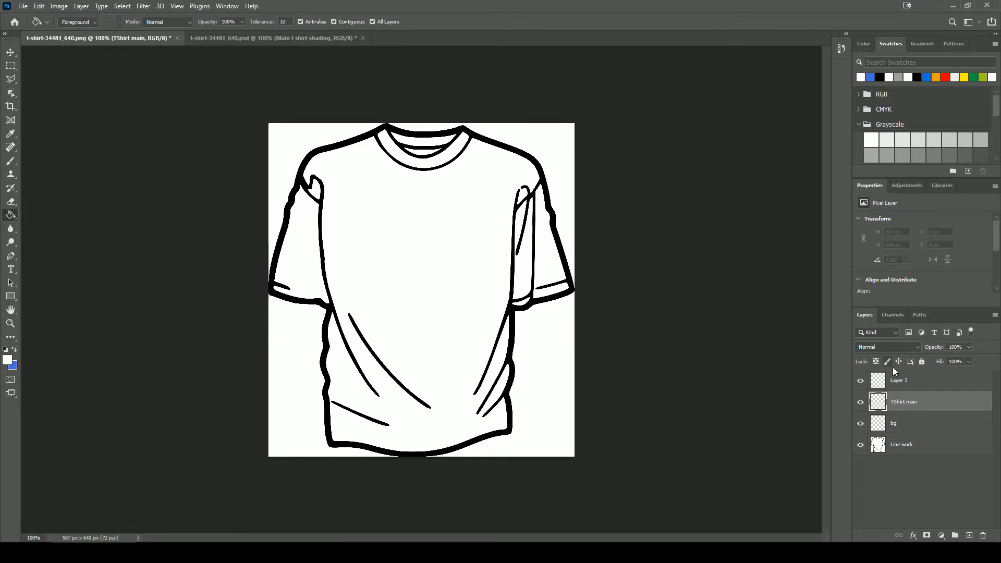
pyautogui.doubleClick(897, 380)
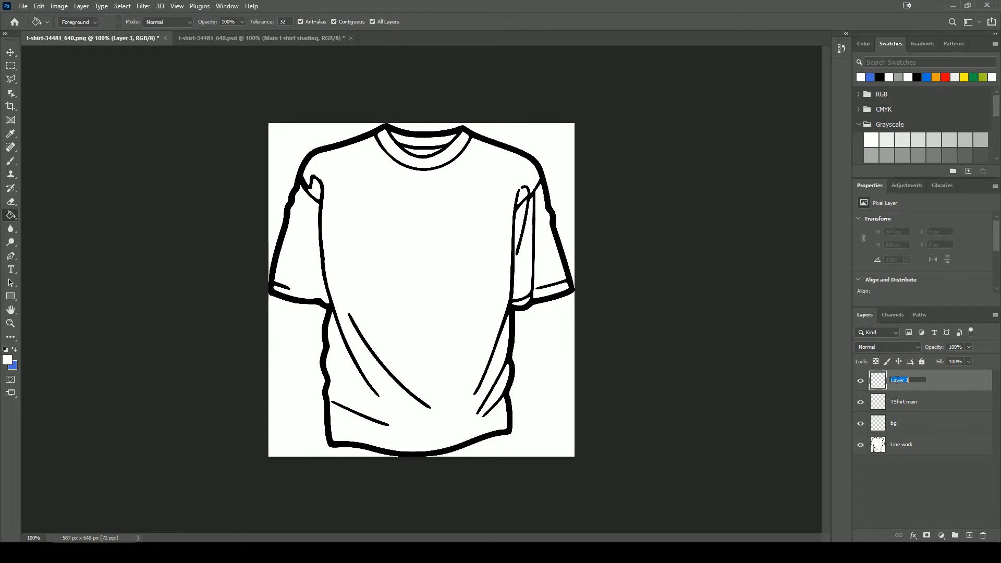
pyautogui.write('collar sleeves')
pyautogui.press('Return')
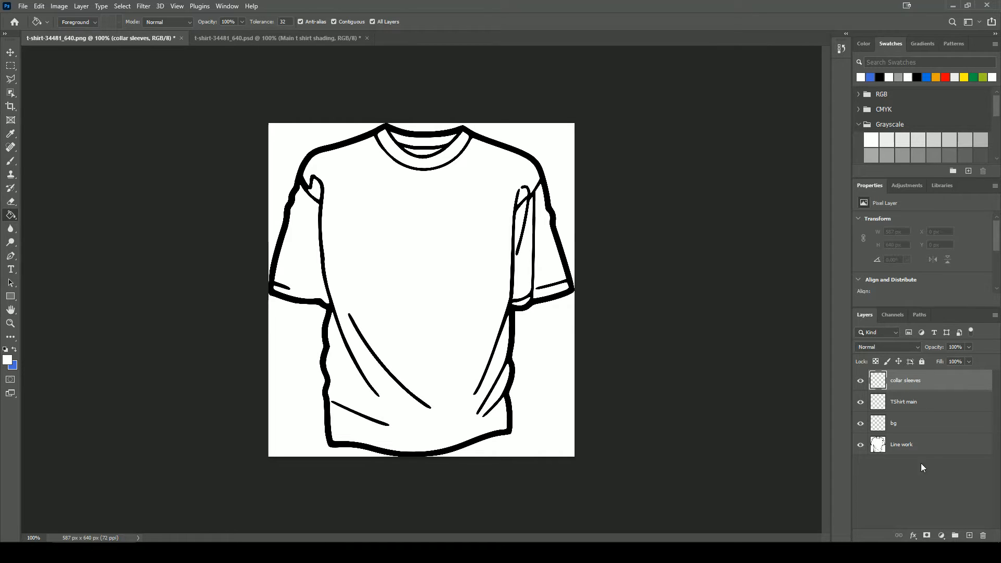
# Move the Line work layer to the top of the stack and set its blend mode to Multiply.
pyautogui.moveTo(913, 454); pyautogui.dragTo(898, 373)
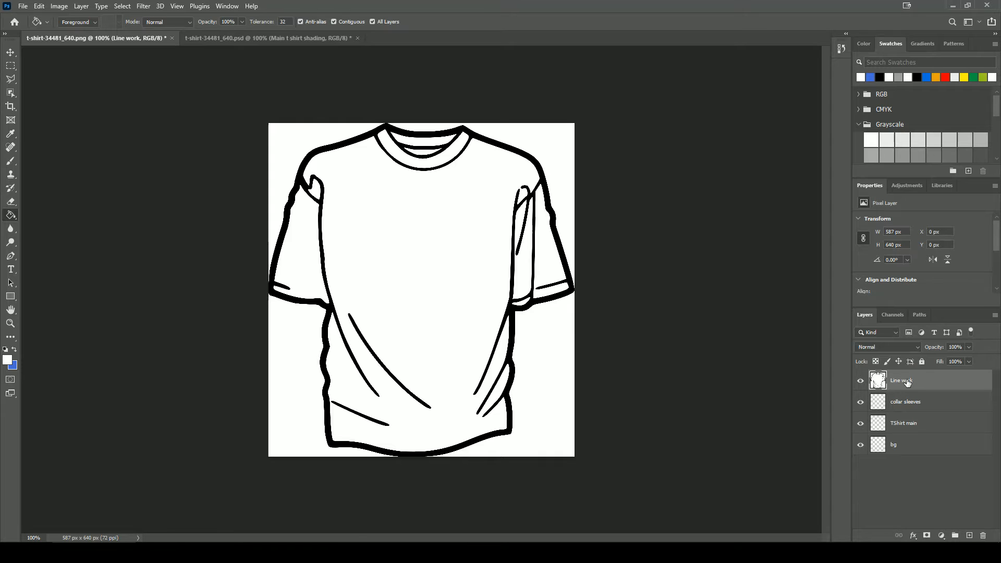
pyautogui.click(908, 348)
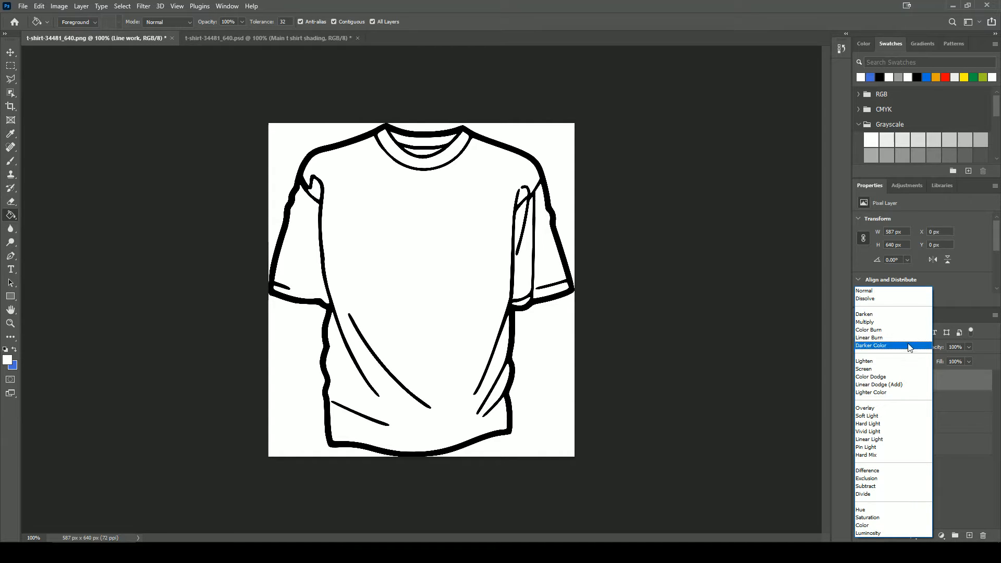
pyautogui.click(885, 323)
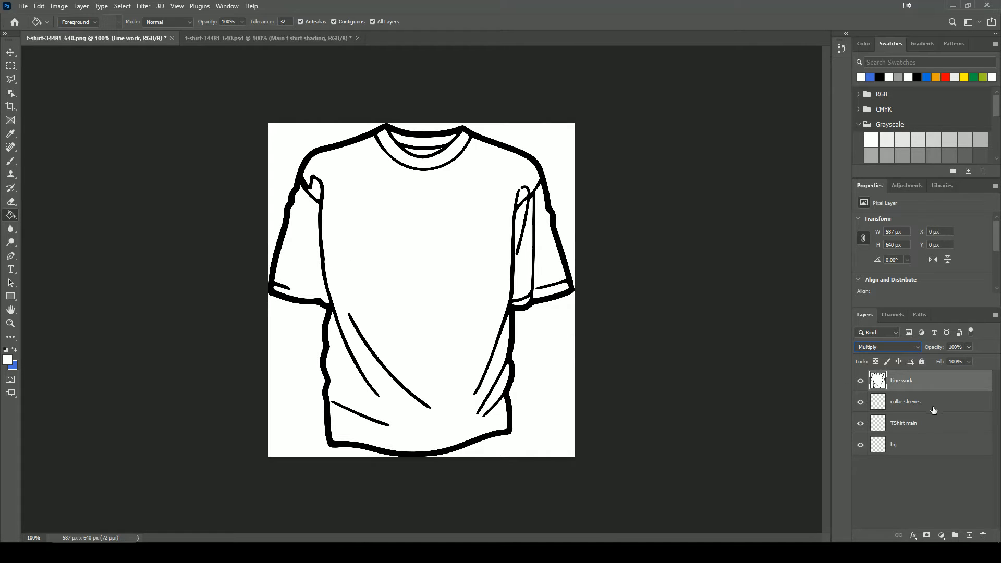
# Fill the shirt body, the armhole fold and the inner back of the neck with 50% K grey on the TShirt main layer.
pyautogui.click(929, 429)
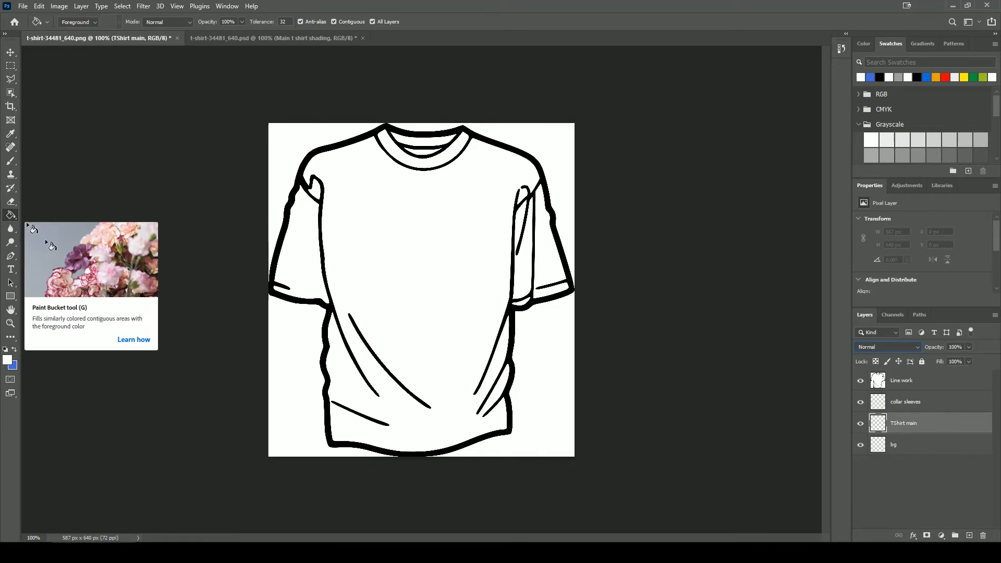
pyautogui.click(8, 359)
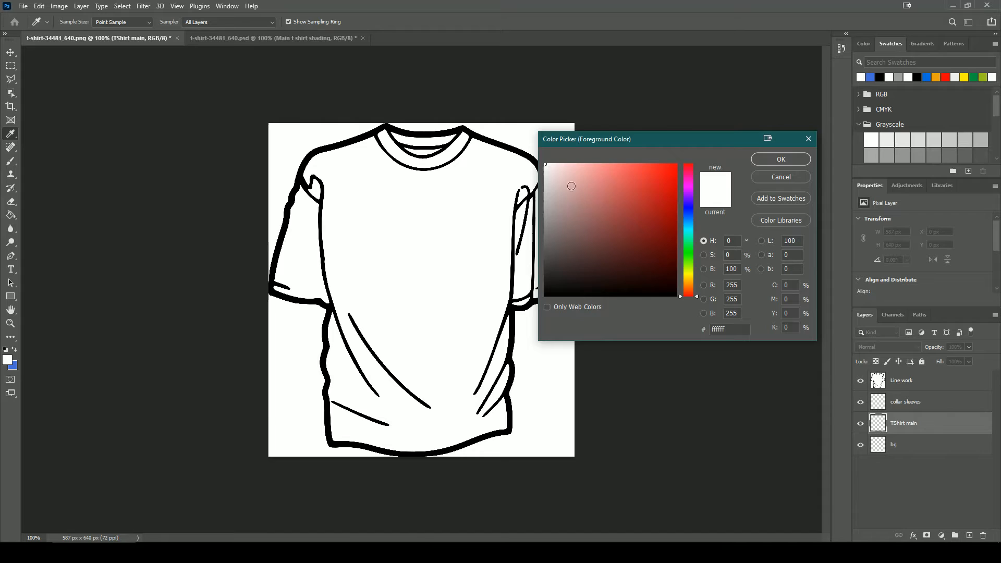
pyautogui.click(787, 327)
pyautogui.write('50')
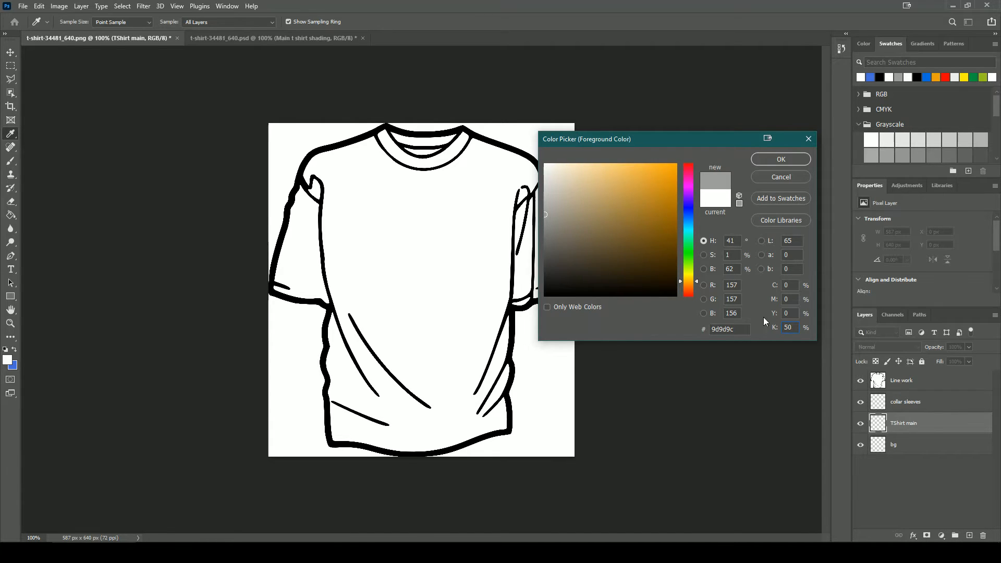
pyautogui.click(777, 159)
pyautogui.press('g')
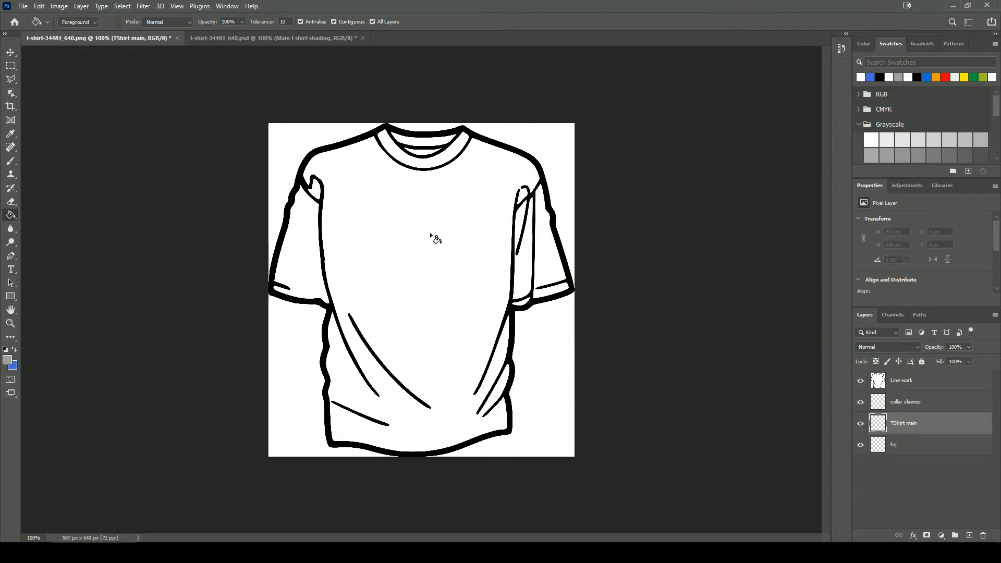
pyautogui.click(419, 246)
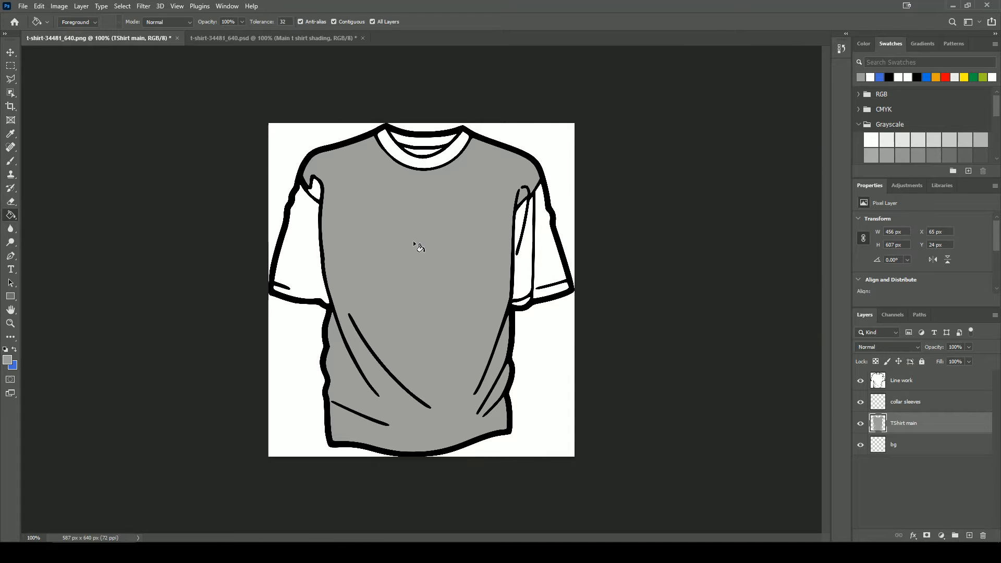
pyautogui.click(318, 190)
pyautogui.click(423, 155)
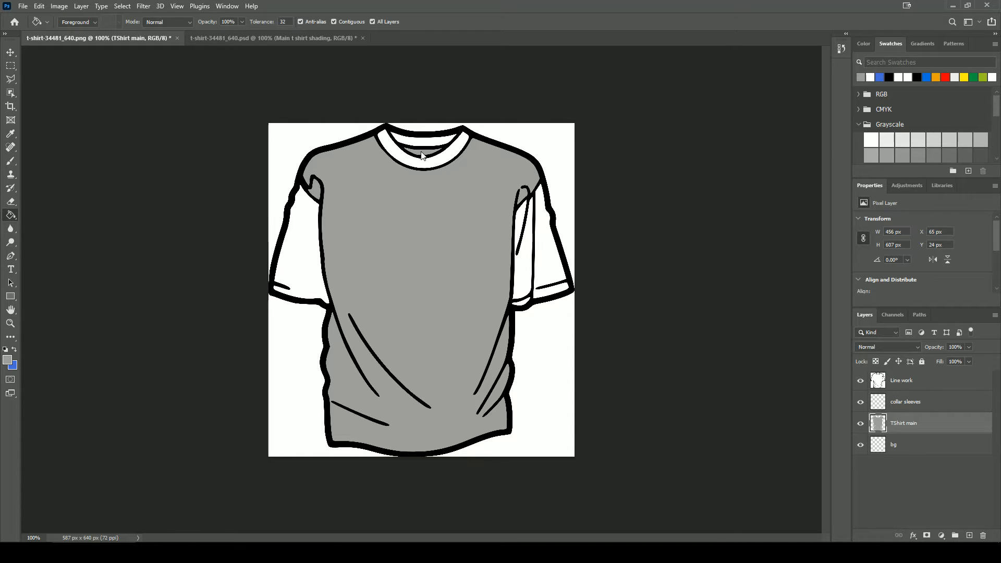
# Fill both sleeves, including the cuff sections, and the front and back collar bands with the same grey on the collar sleeves layer.
pyautogui.click(931, 412)
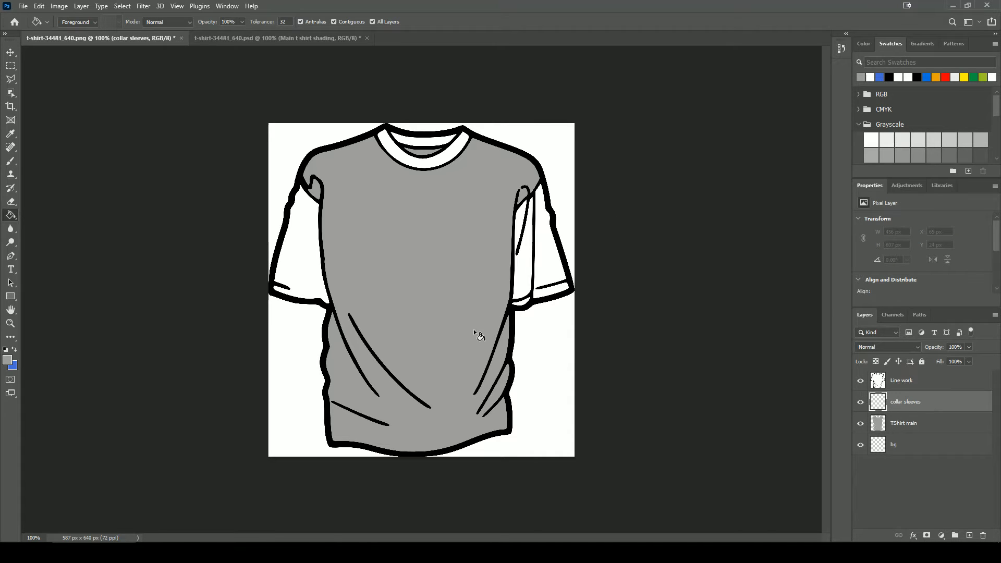
pyautogui.click(306, 259)
pyautogui.click(535, 269)
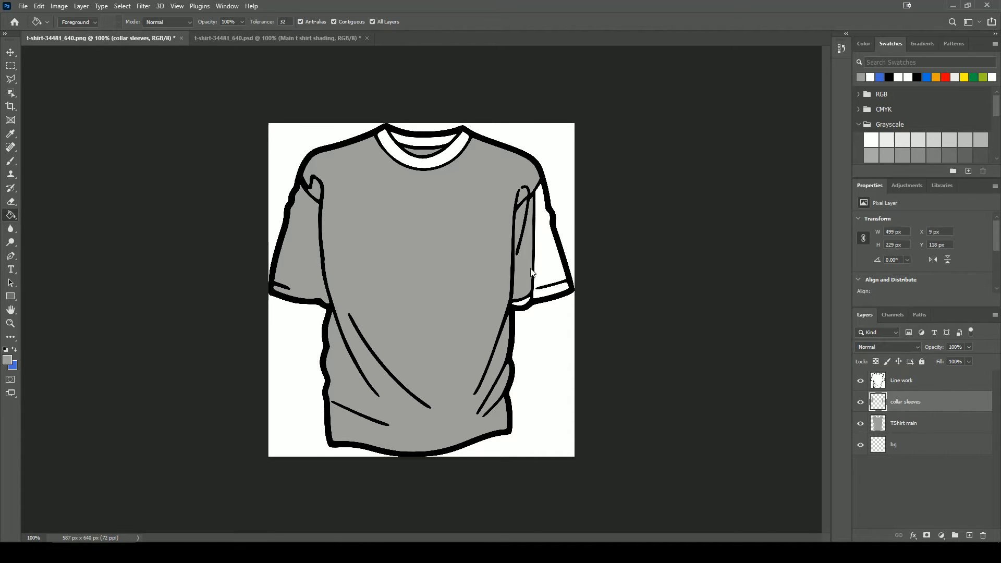
pyautogui.click(546, 260)
pyautogui.click(521, 306)
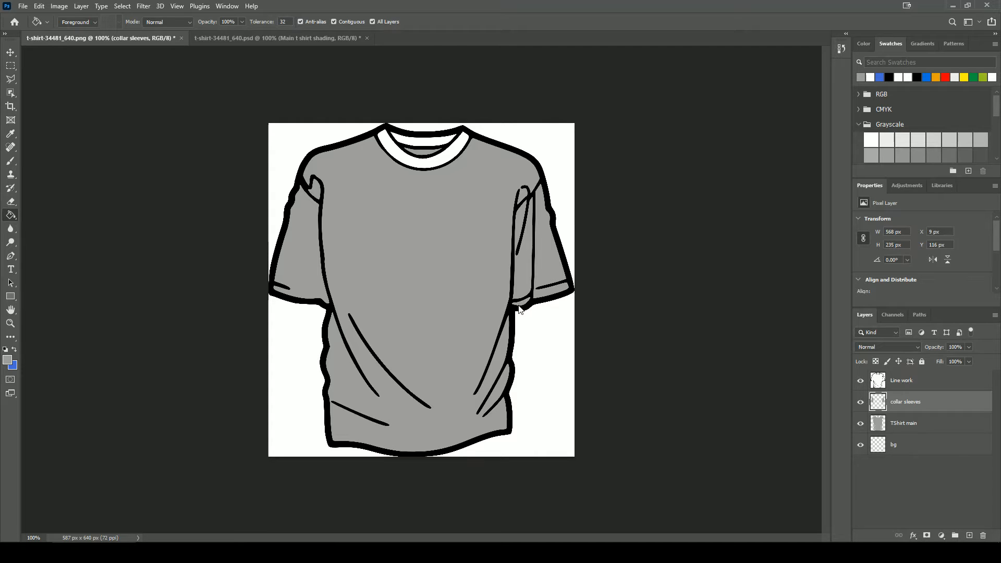
pyautogui.click(453, 158)
pyautogui.click(438, 145)
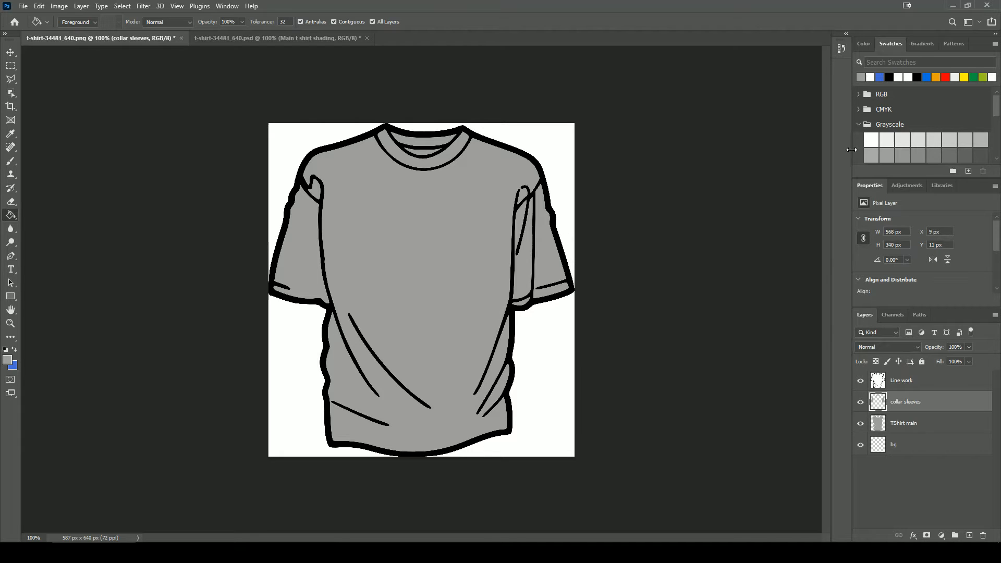
# Swap the foreground and background colours and refill the shirt body and inner neck in blue on the TShirt main layer.
pyautogui.click(18, 348)
pyautogui.click(927, 426)
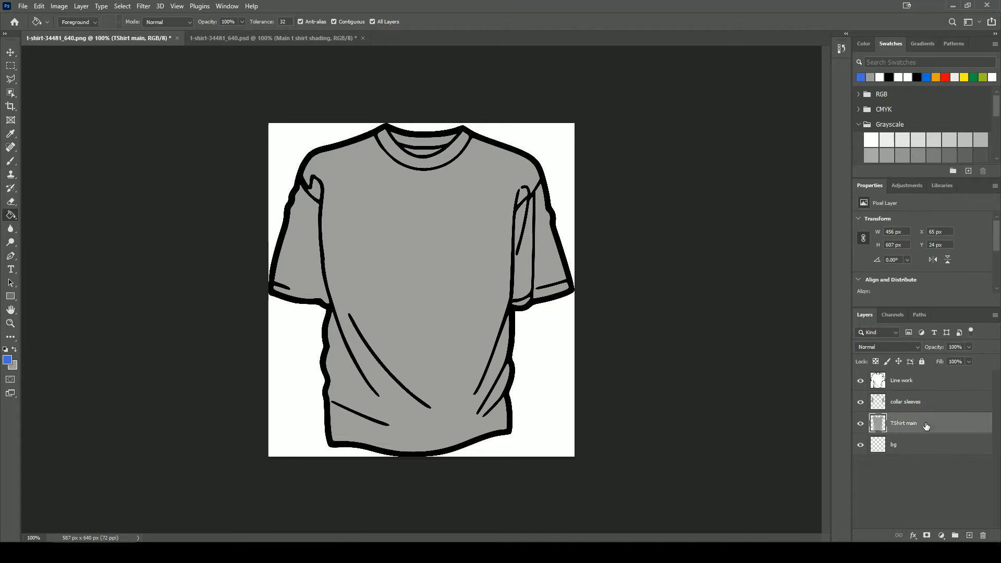
pyautogui.click(432, 304)
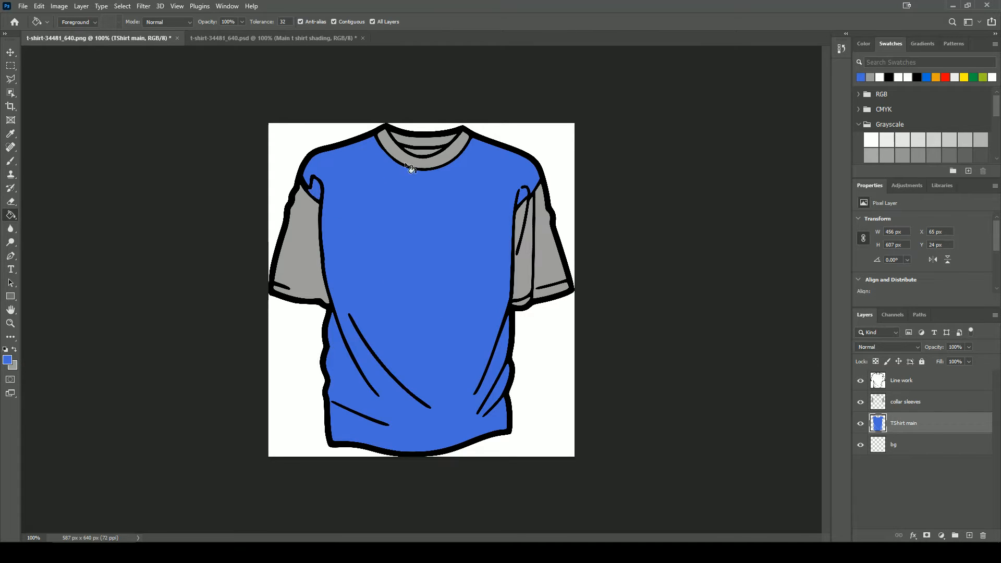
pyautogui.click(423, 154)
# Choose the Burn tool and reduce its brush size to 35 px.
pyautogui.click(14, 241)
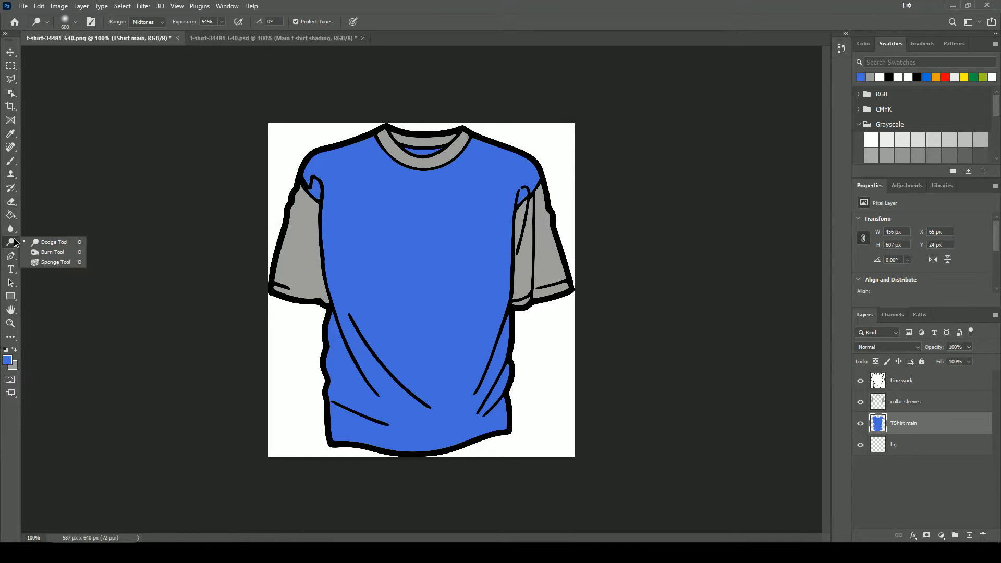
pyautogui.click(51, 251)
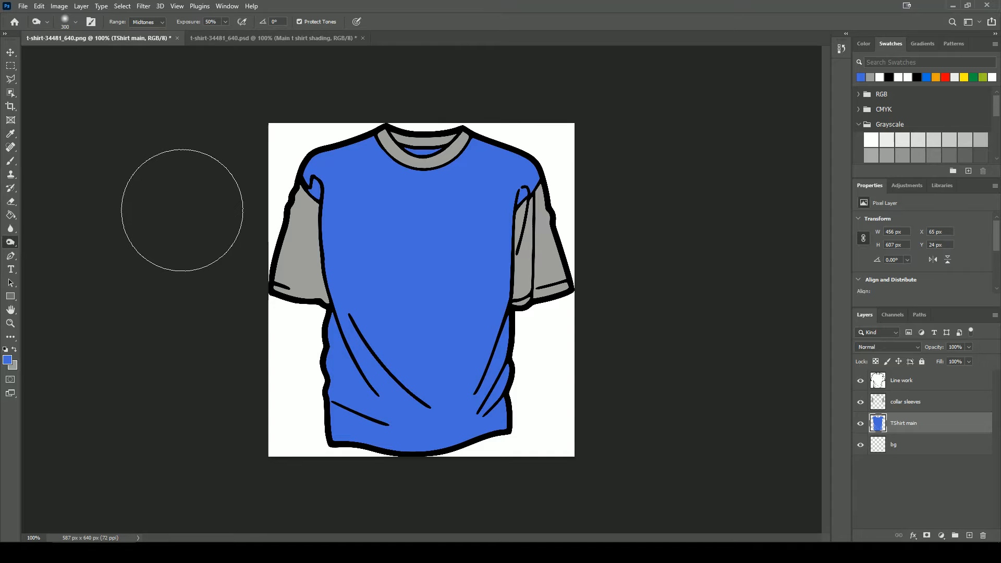
pyautogui.press('[')
pyautogui.press('[')
pyautogui.press('[')
pyautogui.press('[')
pyautogui.press('[')
pyautogui.press('[')
pyautogui.press('[')
pyautogui.press('[')
pyautogui.press('[')
pyautogui.press('[')
pyautogui.press('[')
pyautogui.press('[')
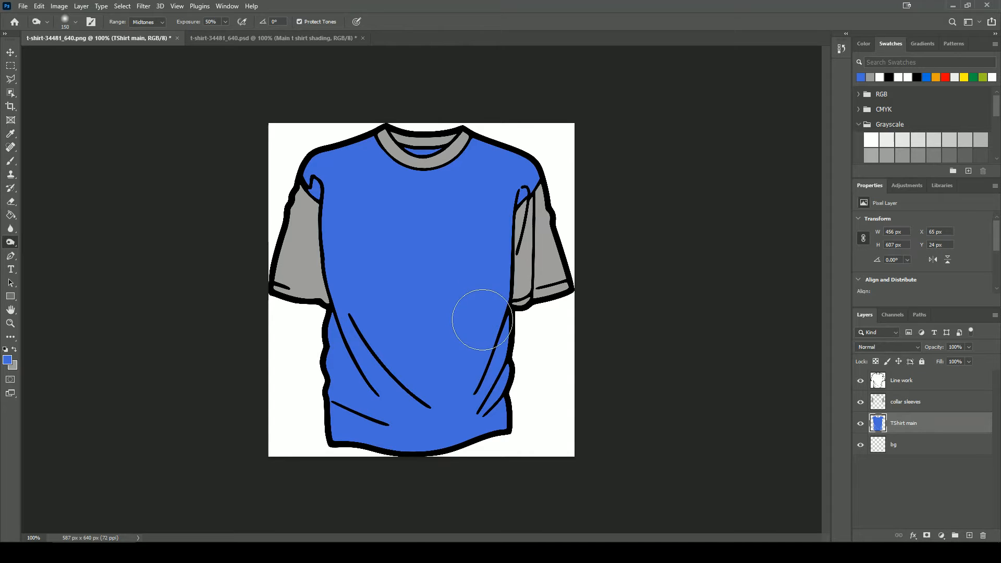
pyautogui.press('[')
pyautogui.rightClick(12, 242)
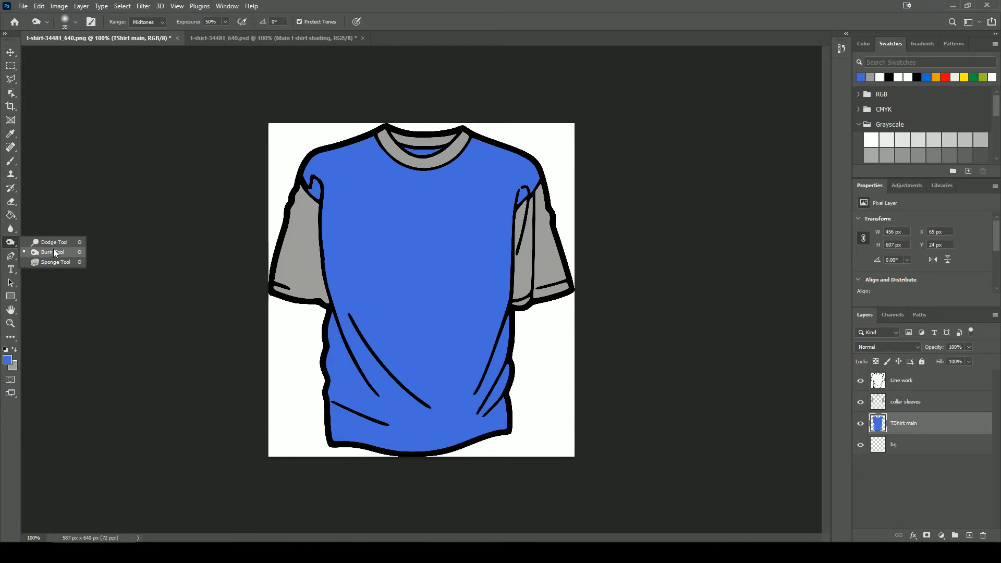
pyautogui.click(335, 3)
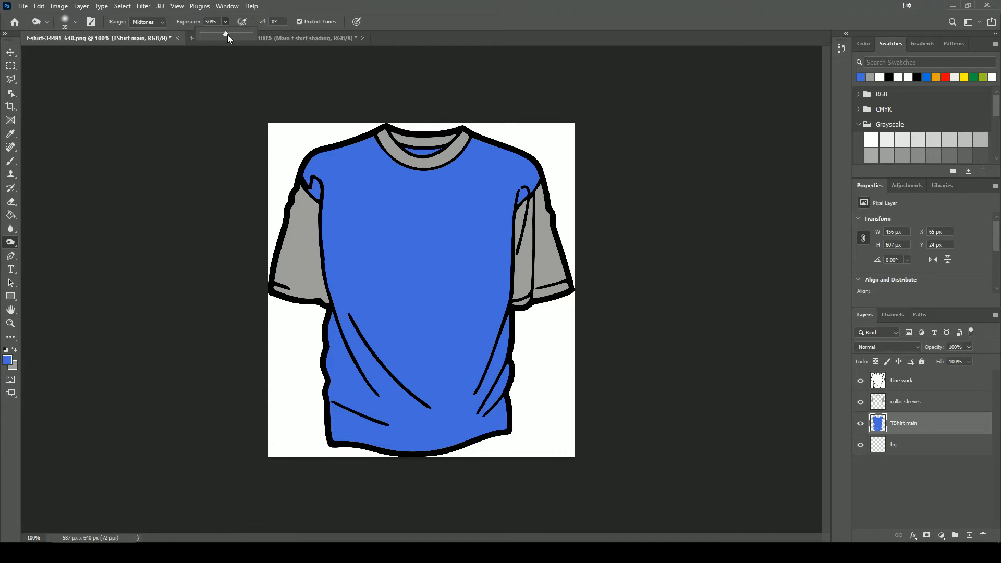
# Burn a soft shadow along the long diagonal fold of the shirt body with a 40 px brush.
pyautogui.click(418, 7)
pyautogui.press(']')
pyautogui.moveTo(376, 348)
pyautogui.mouseDown()
pyautogui.moveTo(433, 405)
pyautogui.moveTo(346, 290)
pyautogui.moveTo(363, 327)
pyautogui.moveTo(339, 271)
pyautogui.moveTo(360, 325)
pyautogui.moveTo(336, 260)
pyautogui.moveTo(374, 341)
pyautogui.moveTo(346, 281)
pyautogui.moveTo(386, 357)
pyautogui.moveTo(374, 334)
pyautogui.moveTo(445, 409)
pyautogui.moveTo(355, 310)
pyautogui.moveTo(359, 324)
pyautogui.moveTo(373, 345)
pyautogui.moveTo(355, 314)
pyautogui.moveTo(381, 278)
pyautogui.mouseUp()
pyautogui.press(']')
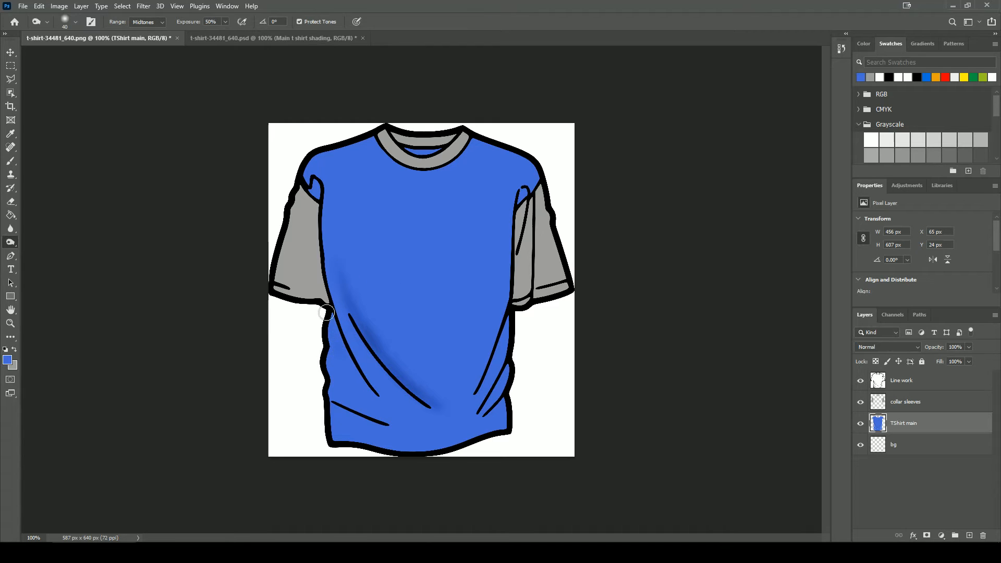
# Burn shadows beside the shorter fold near the shirt body's lower-left edge and reduce the brush size to 25 px.
pyautogui.moveTo(329, 324)
pyautogui.mouseDown()
pyautogui.moveTo(385, 407)
pyautogui.moveTo(332, 330)
pyautogui.moveTo(374, 394)
pyautogui.moveTo(338, 349)
pyautogui.moveTo(331, 384)
pyautogui.moveTo(342, 395)
pyautogui.moveTo(343, 367)
pyautogui.moveTo(337, 385)
pyautogui.moveTo(326, 383)
pyautogui.moveTo(345, 396)
pyautogui.moveTo(323, 378)
pyautogui.moveTo(347, 394)
pyautogui.moveTo(330, 310)
pyautogui.moveTo(369, 391)
pyautogui.mouseUp()
pyautogui.press('[')
pyautogui.press('[')
pyautogui.press('[')
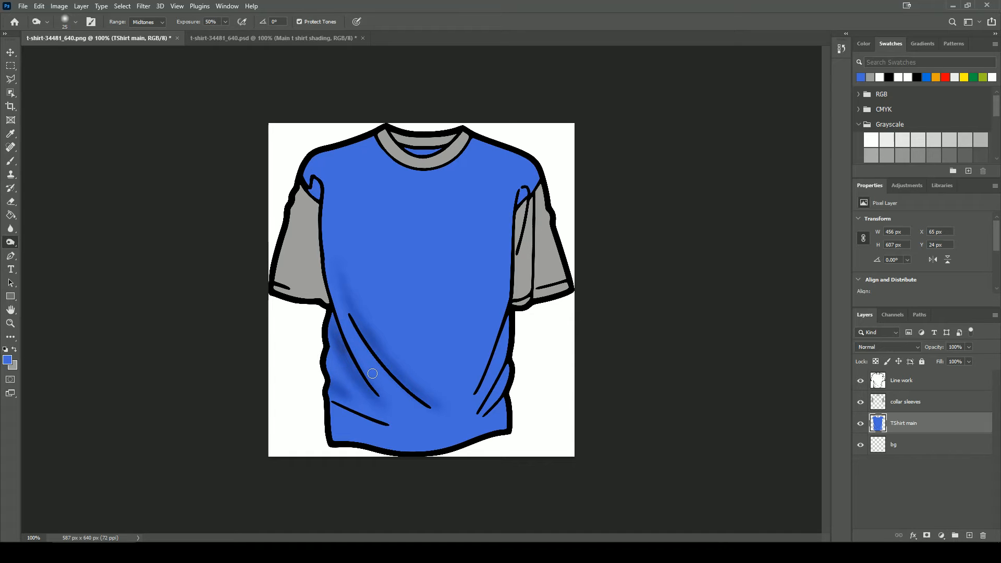
pyautogui.click(39, 6)
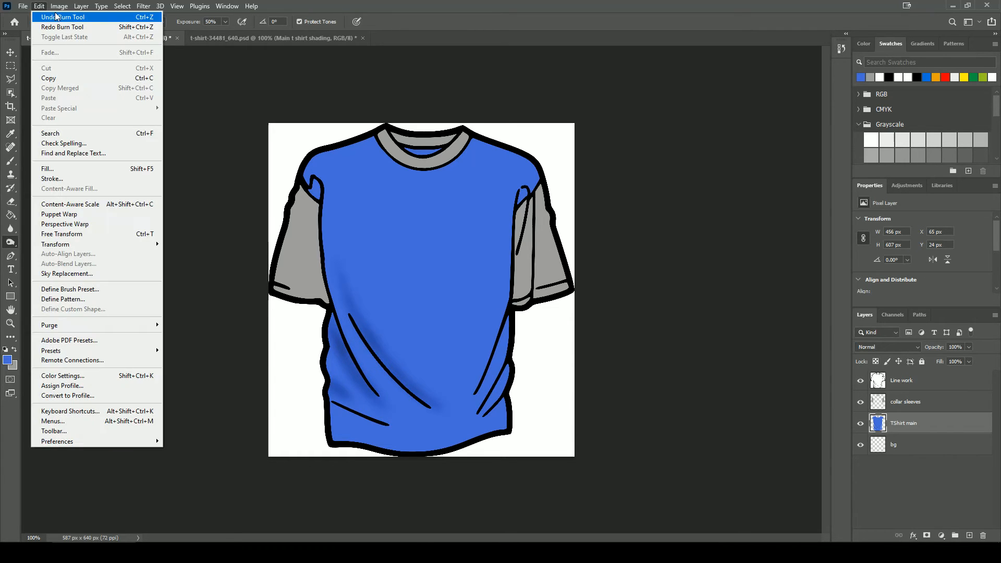
pyautogui.click(251, 6)
pyautogui.click(367, 4)
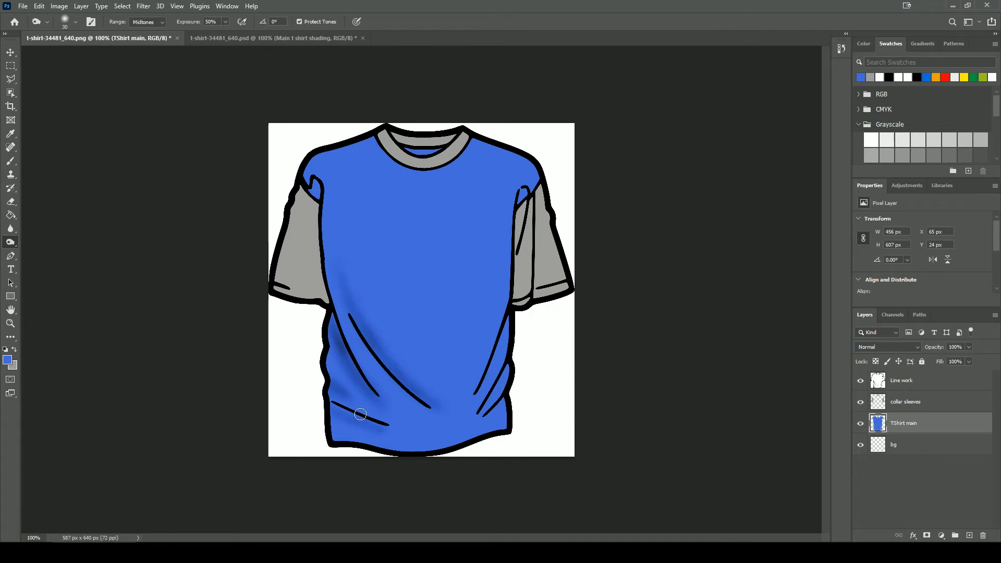
# Burn soft shadows around the short crease near the shirt's lower-left hem and beneath the lower-right folds with brushes up to 45 px.
pyautogui.press(']')
pyautogui.press(']')
pyautogui.press(']')
pyautogui.moveTo(328, 410)
pyautogui.mouseDown()
pyautogui.moveTo(367, 429)
pyautogui.moveTo(322, 408)
pyautogui.mouseUp()
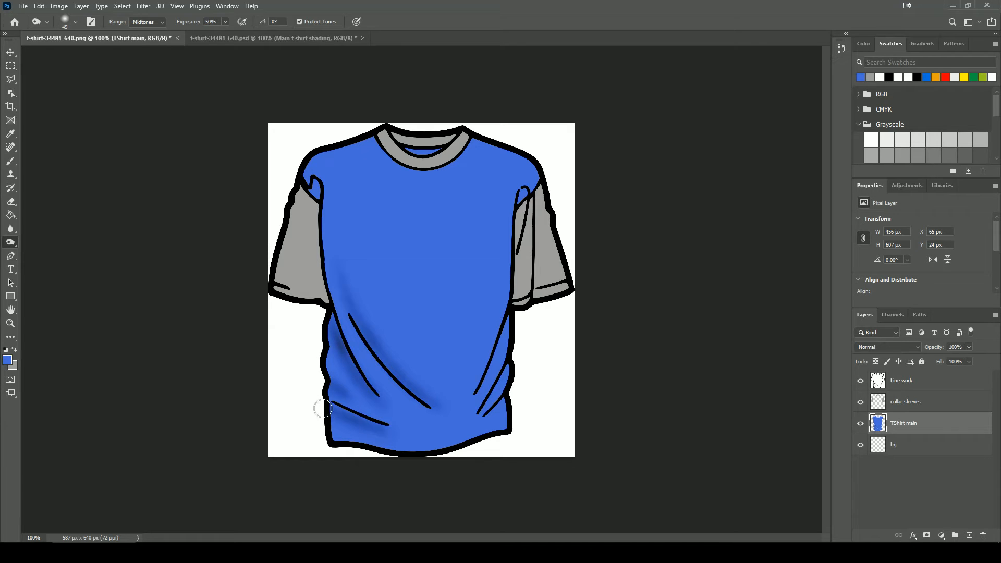
pyautogui.press('[')
pyautogui.press('[')
pyautogui.moveTo(510, 395); pyautogui.dragTo(512, 396)
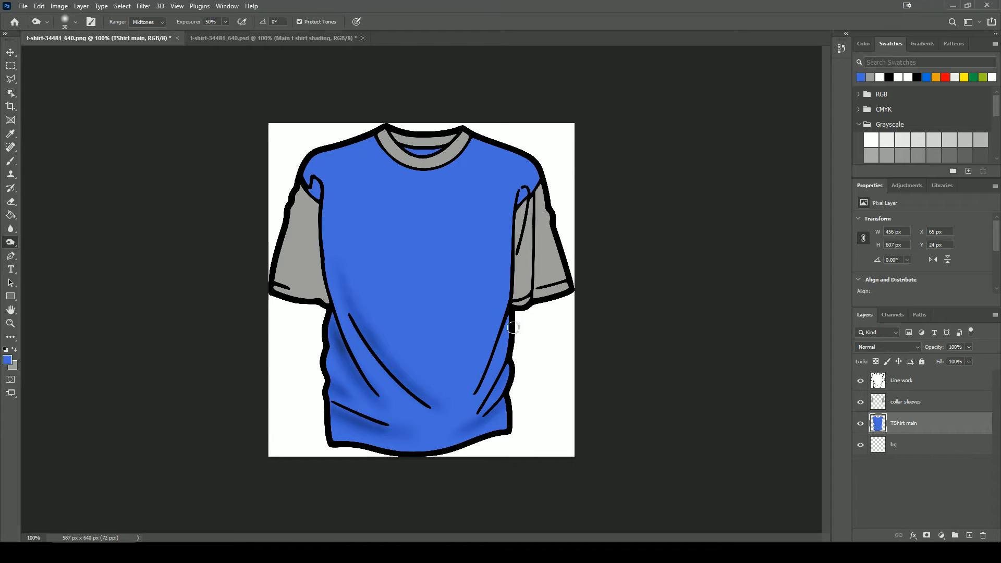
# Burn a soft V-shaped shadow across the lower middle of the shirt body, rising toward the right armhole, with a 50 px brush.
pyautogui.press(']')
pyautogui.press(']')
pyautogui.press(']')
pyautogui.press(']')
pyautogui.moveTo(447, 358)
pyautogui.mouseDown()
pyautogui.moveTo(440, 364)
pyautogui.moveTo(424, 351)
pyautogui.mouseUp()
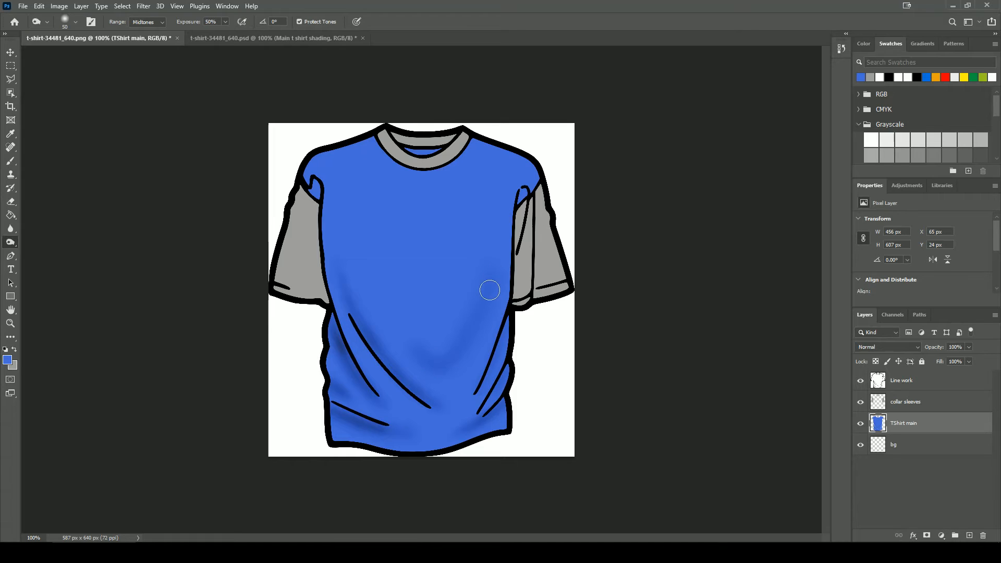
pyautogui.moveTo(489, 290)
pyautogui.mouseDown()
pyautogui.moveTo(452, 363)
pyautogui.moveTo(421, 347)
pyautogui.moveTo(467, 348)
pyautogui.moveTo(493, 282)
pyautogui.moveTo(442, 366)
pyautogui.moveTo(494, 264)
pyautogui.moveTo(504, 326)
pyautogui.moveTo(473, 374)
pyautogui.moveTo(498, 274)
pyautogui.moveTo(449, 365)
pyautogui.moveTo(458, 354)
pyautogui.moveTo(421, 352)
pyautogui.moveTo(385, 306)
pyautogui.mouseUp()
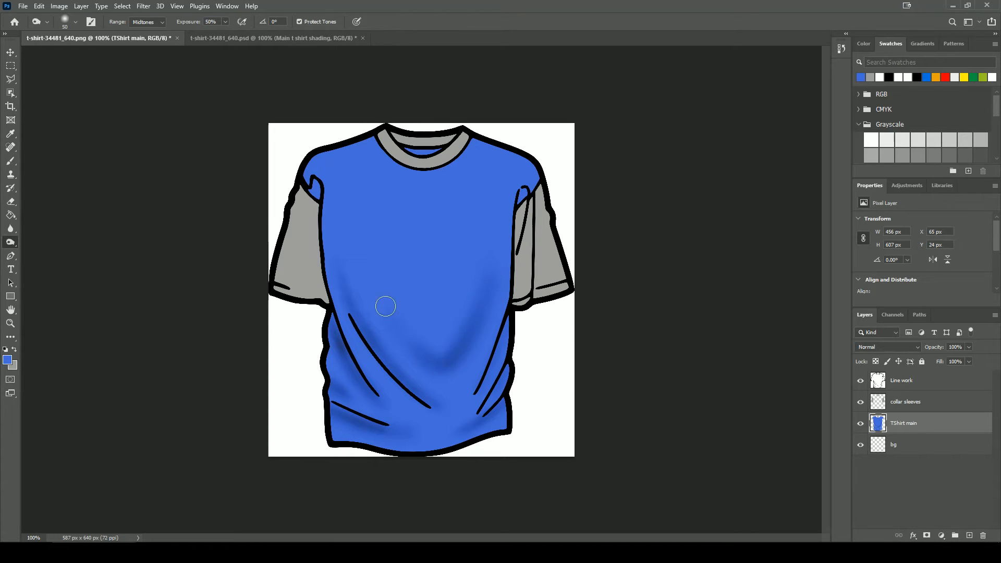
# Burn shadows above the long diagonal fold and around the armhole folds of the shirt body with a 30 px brush.
pyautogui.press('[')
pyautogui.press('[')
pyautogui.press('[')
pyautogui.press('[')
pyautogui.moveTo(385, 363)
pyautogui.mouseDown()
pyautogui.moveTo(373, 346)
pyautogui.moveTo(430, 409)
pyautogui.moveTo(348, 307)
pyautogui.mouseUp()
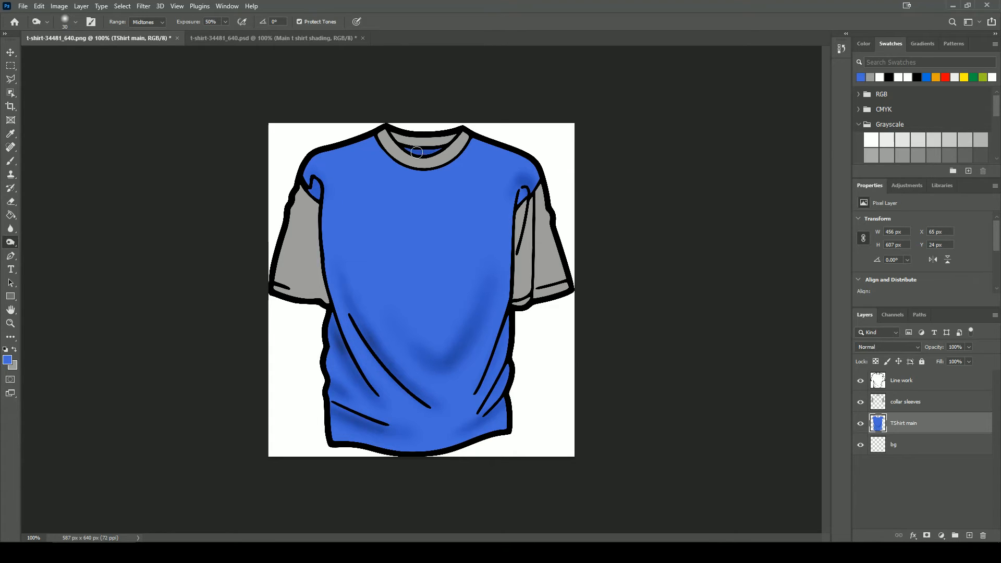
# Burn the blue inner neck area dark and reduce the brush size to 20 px.
pyautogui.moveTo(435, 155); pyautogui.dragTo(410, 148)
pyautogui.press('[')
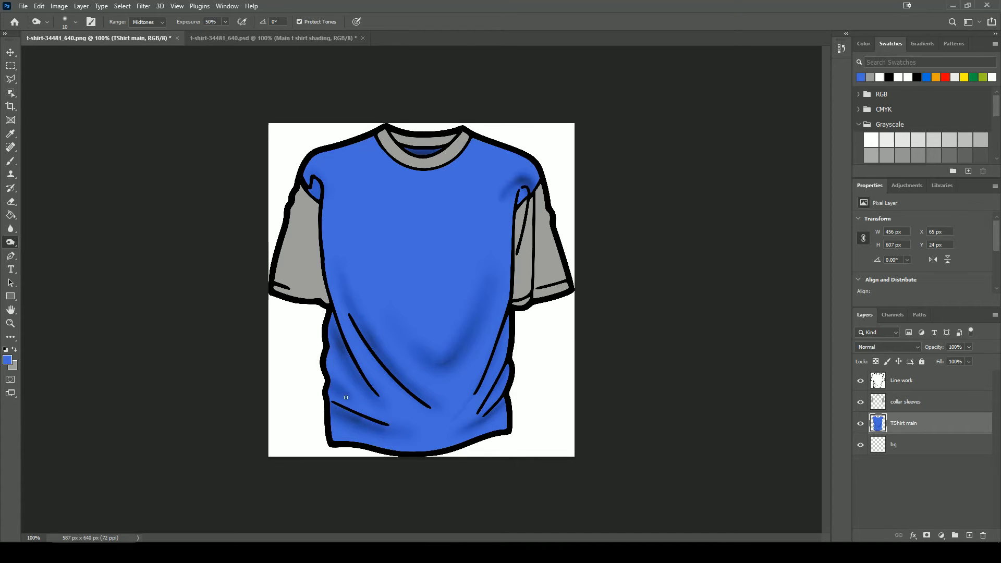
pyautogui.press(']')
# On the collar sleeves layer, burn a shadow down the left sleeve's inner edge, starting at 35 px and widening the brush between strokes.
pyautogui.click(931, 406)
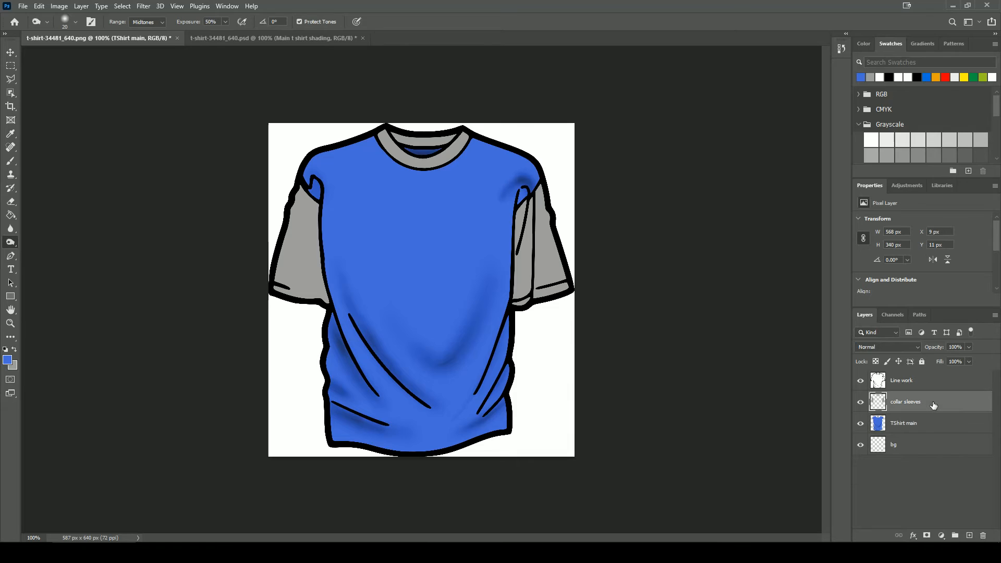
pyautogui.press(']')
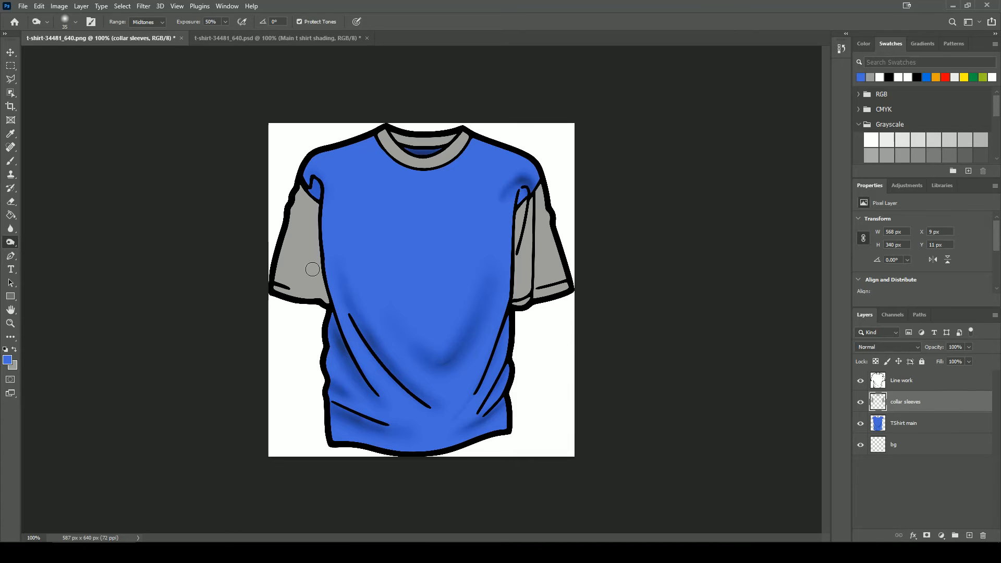
pyautogui.moveTo(315, 211); pyautogui.dragTo(316, 283)
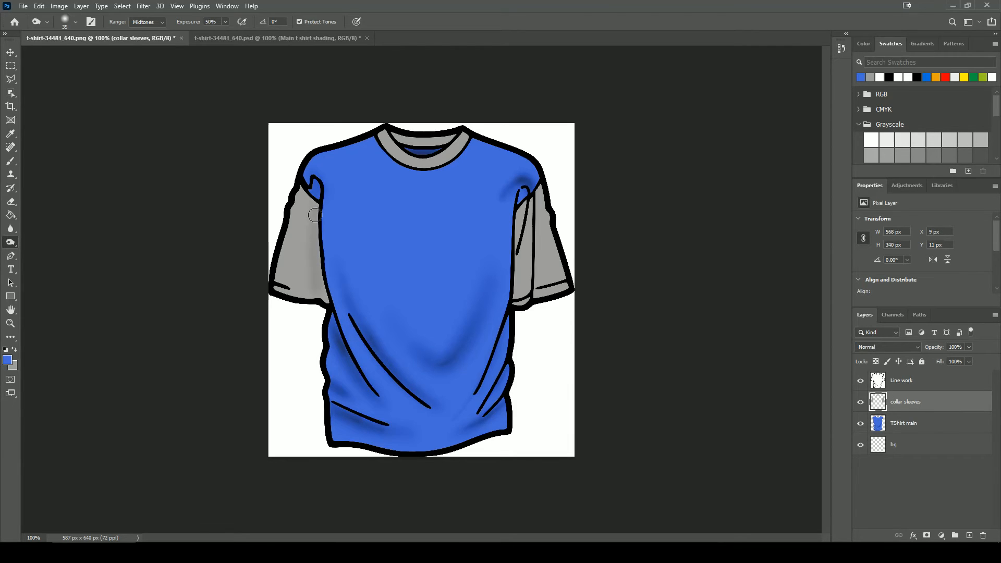
pyautogui.press(']')
pyautogui.press(']')
pyautogui.press(']')
pyautogui.press(']')
pyautogui.moveTo(322, 213); pyautogui.dragTo(313, 295)
pyautogui.press(']')
pyautogui.press(']')
pyautogui.press(']')
pyautogui.press(']')
pyautogui.press(']')
pyautogui.moveTo(324, 222)
pyautogui.mouseDown()
pyautogui.moveTo(314, 299)
pyautogui.moveTo(323, 258)
pyautogui.moveTo(331, 293)
pyautogui.moveTo(337, 279)
pyautogui.moveTo(320, 342)
pyautogui.moveTo(335, 207)
pyautogui.moveTo(324, 305)
pyautogui.mouseUp()
# Deepen the shadow at the left sleeve's lower inner corner with a smaller Burn brush.
pyautogui.press('[')
pyautogui.press('[')
pyautogui.press('[')
pyautogui.press('[')
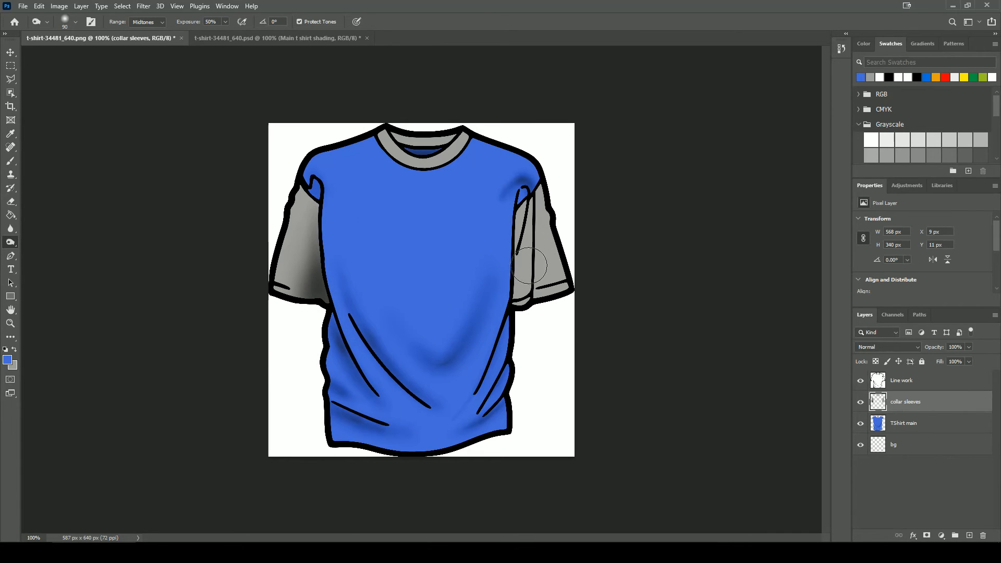
pyautogui.press('[')
pyautogui.press('[')
pyautogui.press('[')
pyautogui.moveTo(322, 293); pyautogui.dragTo(308, 313)
# Burn a shadow along the inner edge of the right sleeve's outer panel and reduce the brush size to 30 px.
pyautogui.press('[')
pyautogui.moveTo(542, 290)
pyautogui.mouseDown()
pyautogui.moveTo(538, 203)
pyautogui.moveTo(536, 310)
pyautogui.moveTo(538, 247)
pyautogui.moveTo(536, 280)
pyautogui.moveTo(539, 255)
pyautogui.moveTo(557, 318)
pyautogui.moveTo(541, 248)
pyautogui.moveTo(538, 308)
pyautogui.moveTo(536, 253)
pyautogui.mouseUp()
pyautogui.press(']')
pyautogui.press(']')
pyautogui.press(']')
pyautogui.press('[')
pyautogui.press('[')
pyautogui.press('[')
pyautogui.press('[')
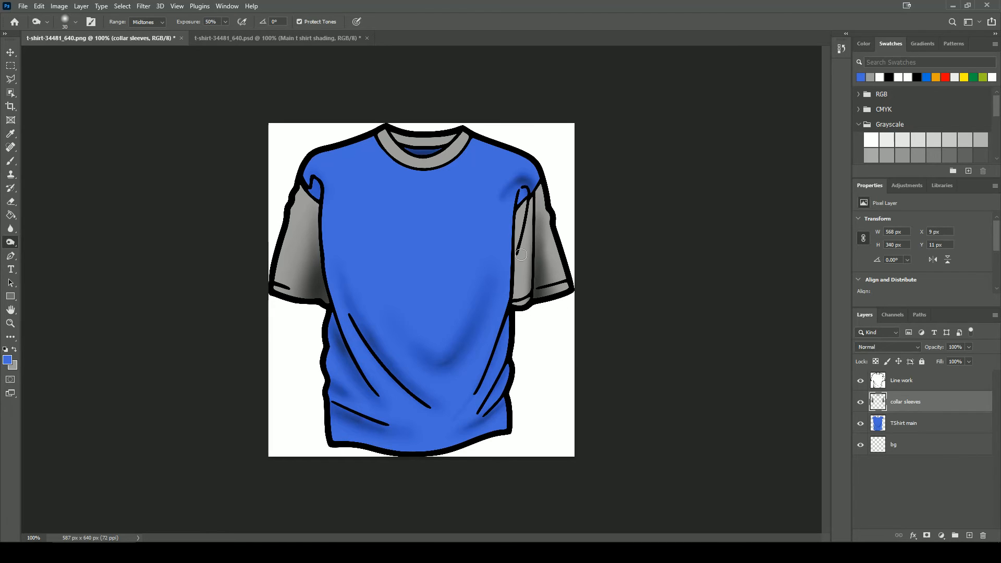
# Burn fine shadows along the right sleeve's inner fold and the cuff creases, working down to a 10 px brush.
pyautogui.press('[')
pyautogui.press('[')
pyautogui.moveTo(521, 216); pyautogui.dragTo(517, 249)
pyautogui.press('[')
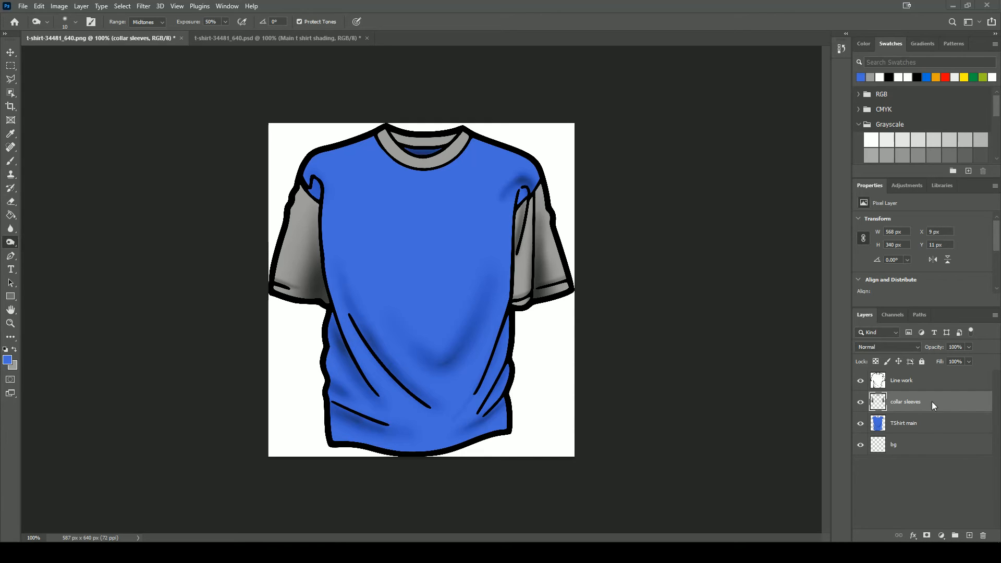
# Make the TShirt main layer active and choose the Dodge tool with its brush size reduced to 70 px.
pyautogui.click(944, 425)
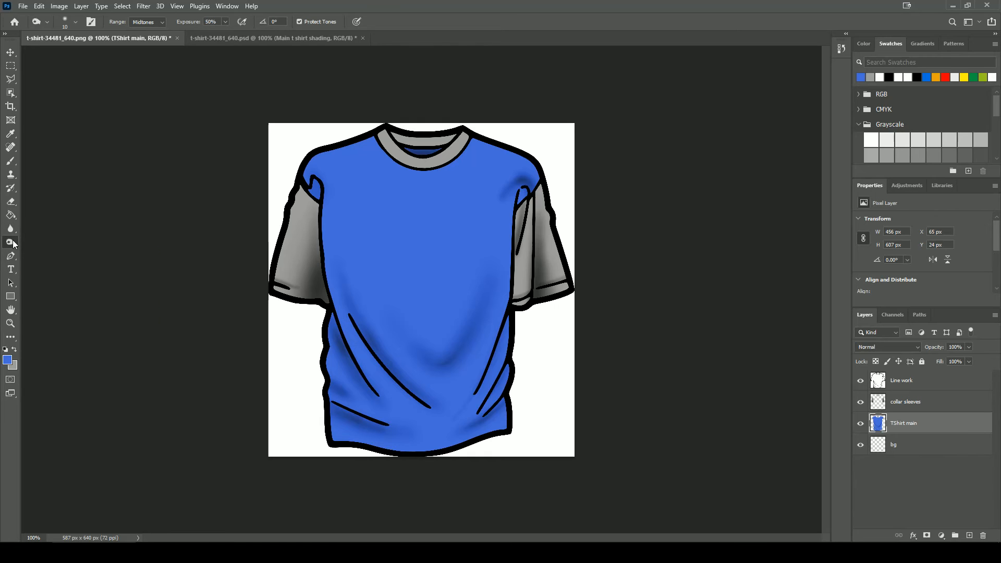
pyautogui.moveTo(13, 242); pyautogui.dragTo(52, 243)
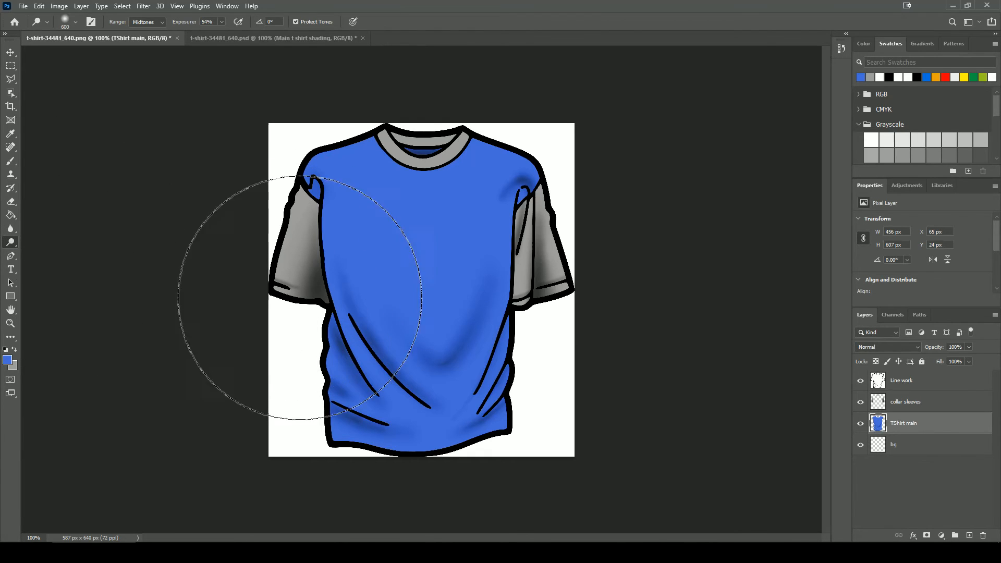
pyautogui.press('[')
pyautogui.press('[')
pyautogui.press('[')
pyautogui.press('[')
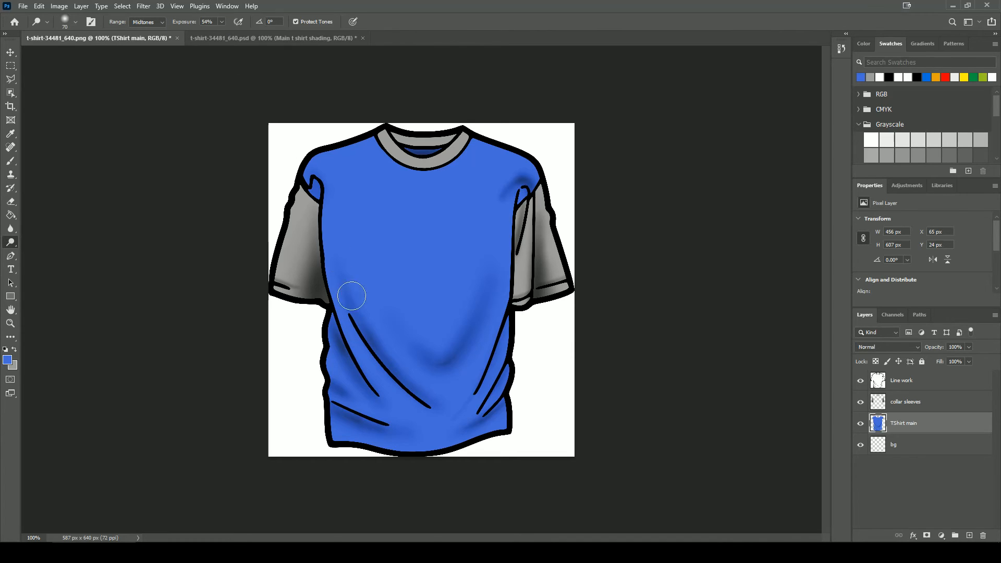
# Dodge highlights between the lower-left folds and along the right-hand folds of the shirt body with 20 to 30 px brushes.
pyautogui.press('[')
pyautogui.press('[')
pyautogui.press('[')
pyautogui.press('[')
pyautogui.press('[')
pyautogui.press('[')
pyautogui.moveTo(347, 383)
pyautogui.mouseDown()
pyautogui.moveTo(329, 363)
pyautogui.moveTo(347, 384)
pyautogui.moveTo(327, 360)
pyautogui.moveTo(372, 402)
pyautogui.moveTo(365, 355)
pyautogui.moveTo(347, 328)
pyautogui.moveTo(407, 408)
pyautogui.moveTo(348, 337)
pyautogui.moveTo(376, 381)
pyautogui.moveTo(358, 357)
pyautogui.mouseUp()
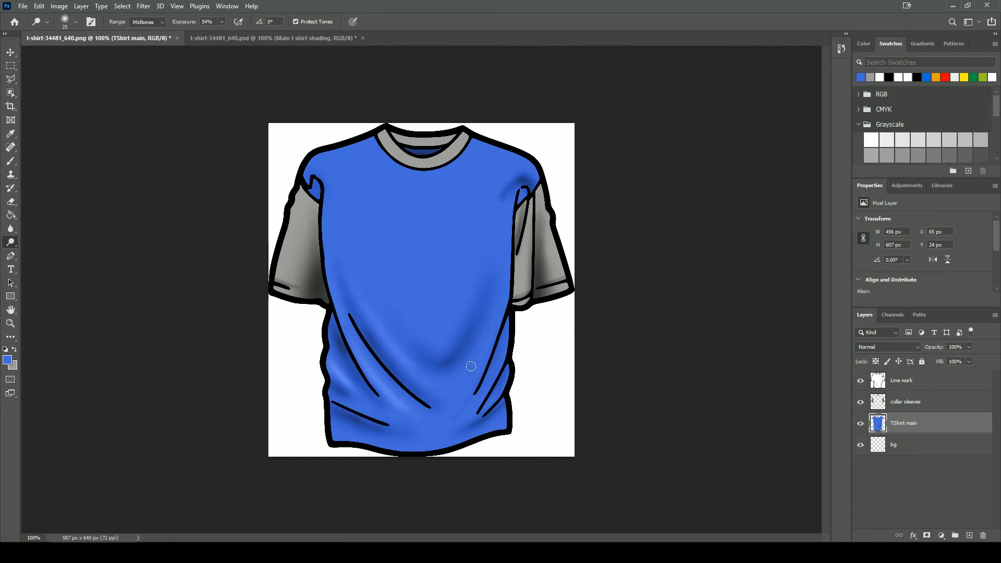
pyautogui.press(']')
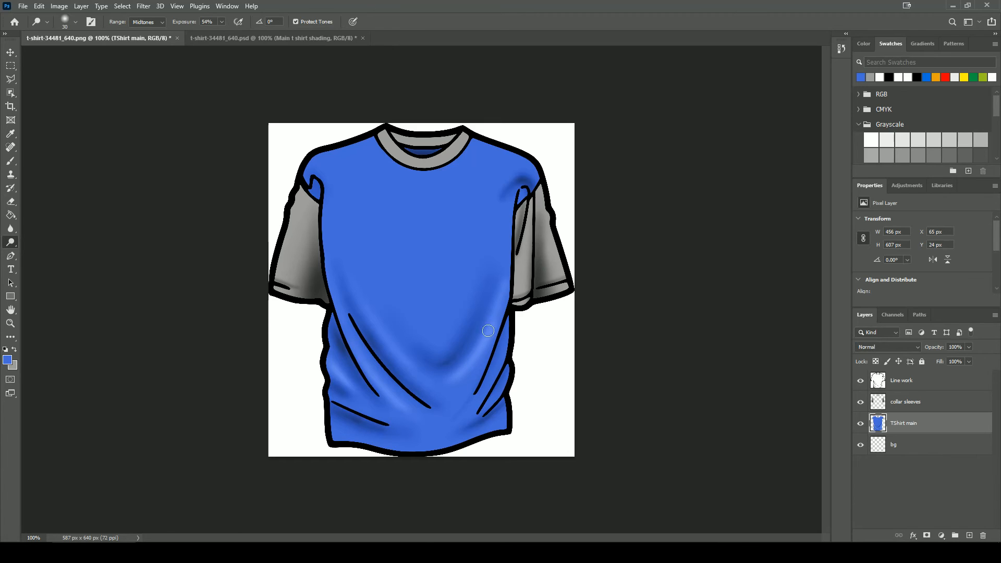
pyautogui.press('[')
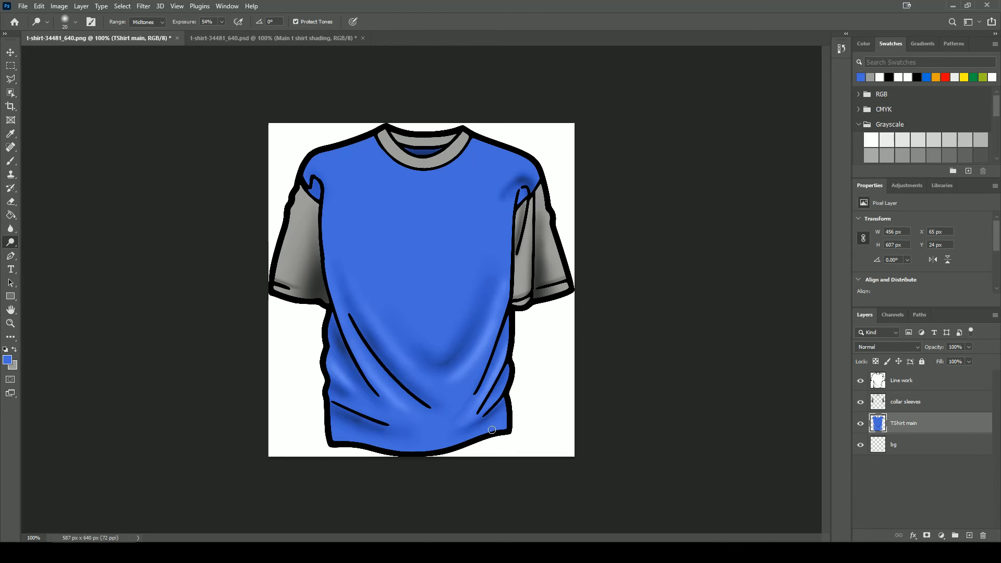
# Try to dodge highlights around the right shoulder's armhole fold with a 30 px brush, undoing the strokes.
pyautogui.press(']')
pyautogui.moveTo(523, 163)
pyautogui.mouseDown()
pyautogui.moveTo(486, 177)
pyautogui.moveTo(476, 195)
pyautogui.mouseUp()
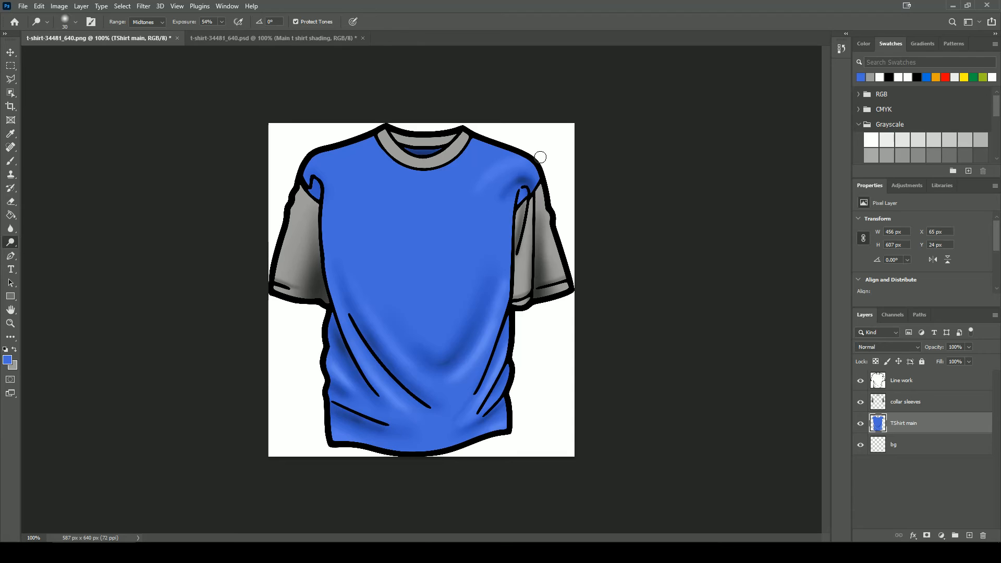
pyautogui.hotkey('ctrl', 'z')
pyautogui.press(']')
pyautogui.press('[')
pyautogui.moveTo(532, 168)
pyautogui.mouseDown()
pyautogui.moveTo(511, 169)
pyautogui.moveTo(536, 169)
pyautogui.mouseUp()
pyautogui.hotkey('ctrl', 'z')
# Dodge soft highlights across the shoulders and down beside the left armhole with a 45 px brush, then reduce it to 30 px.
pyautogui.press(']')
pyautogui.press(']')
pyautogui.press(']')
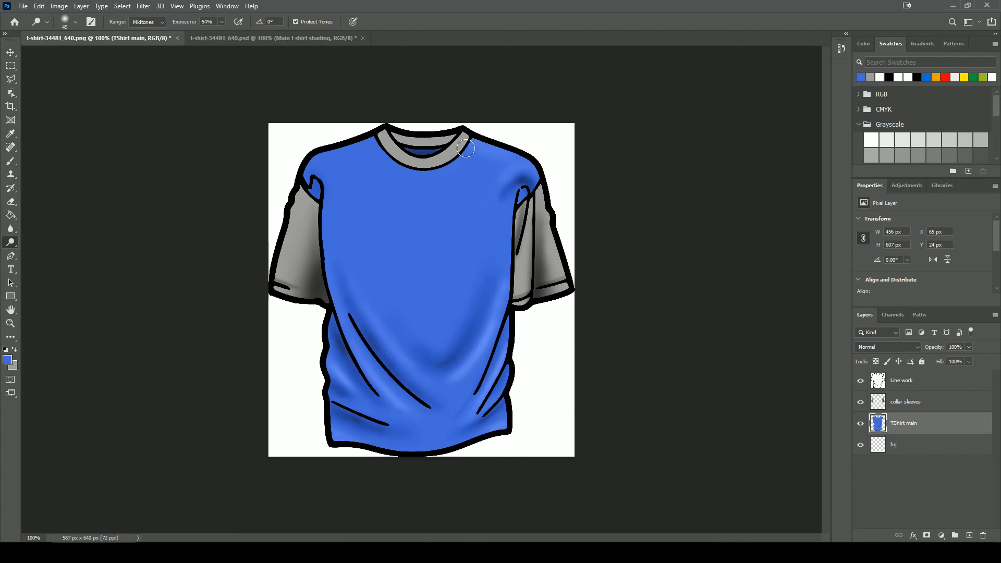
pyautogui.moveTo(367, 148)
pyautogui.mouseDown()
pyautogui.moveTo(298, 171)
pyautogui.moveTo(357, 147)
pyautogui.moveTo(312, 163)
pyautogui.moveTo(367, 163)
pyautogui.moveTo(322, 171)
pyautogui.moveTo(331, 239)
pyautogui.mouseUp()
pyautogui.press('[')
pyautogui.press('[')
pyautogui.press('[')
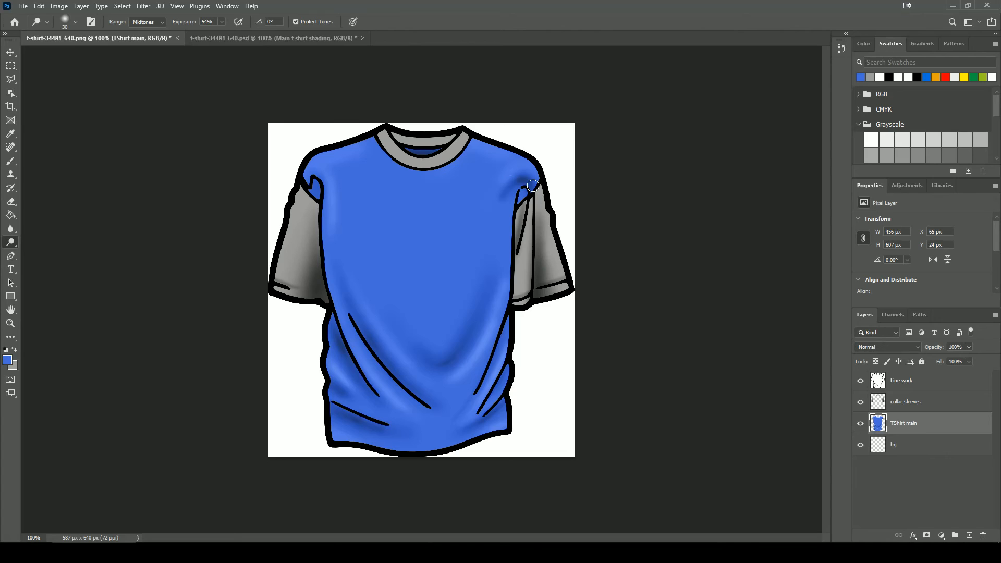
# Dodge a soft highlight on the shirt body just below the collar with a 40 px brush.
pyautogui.press(']')
pyautogui.press(']')
pyautogui.moveTo(394, 161)
pyautogui.mouseDown()
pyautogui.moveTo(384, 152)
pyautogui.moveTo(408, 173)
pyautogui.moveTo(441, 170)
pyautogui.mouseUp()
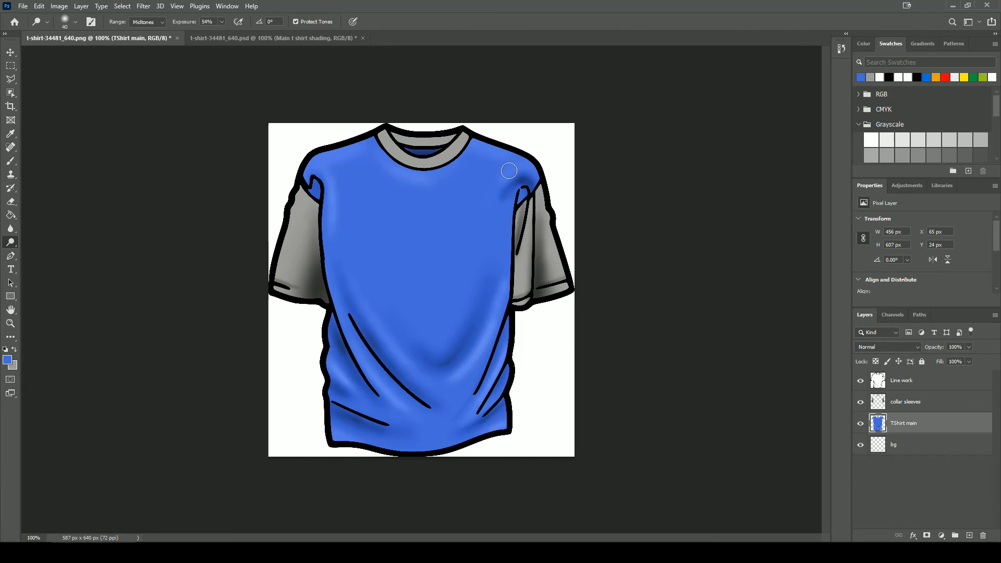
# On the collar sleeves layer, dodge a highlight down the left sleeve with a 50 px brush.
pyautogui.click(931, 405)
pyautogui.press(']')
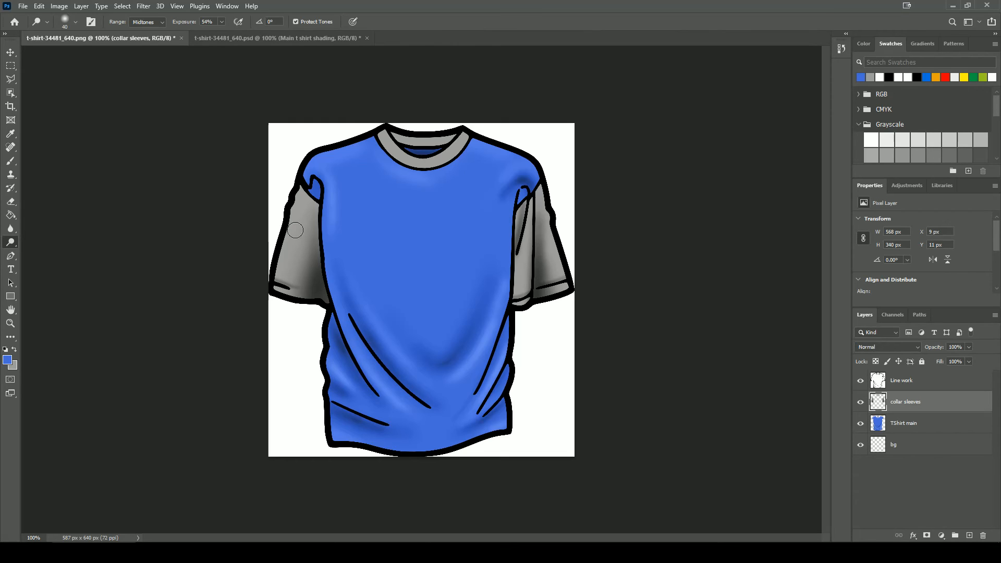
pyautogui.moveTo(295, 232)
pyautogui.mouseDown()
pyautogui.moveTo(291, 259)
pyautogui.moveTo(295, 249)
pyautogui.moveTo(300, 257)
pyautogui.moveTo(289, 236)
pyautogui.moveTo(297, 298)
pyautogui.moveTo(284, 285)
pyautogui.moveTo(289, 234)
pyautogui.mouseUp()
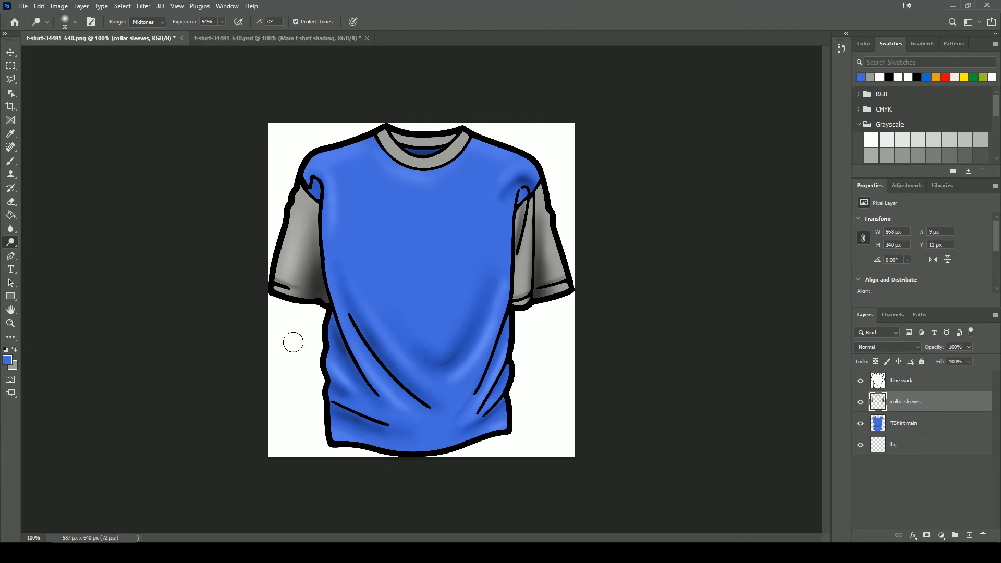
# Dodge highlights on both panels of the right sleeve with a 35 px brush and reduce the brush size to 25 px.
pyautogui.press('[')
pyautogui.press('[')
pyautogui.press('[')
pyautogui.moveTo(523, 272)
pyautogui.mouseDown()
pyautogui.moveTo(516, 298)
pyautogui.moveTo(520, 286)
pyautogui.mouseUp()
pyautogui.moveTo(545, 248)
pyautogui.mouseDown()
pyautogui.moveTo(550, 233)
pyautogui.moveTo(559, 280)
pyautogui.moveTo(557, 252)
pyautogui.mouseUp()
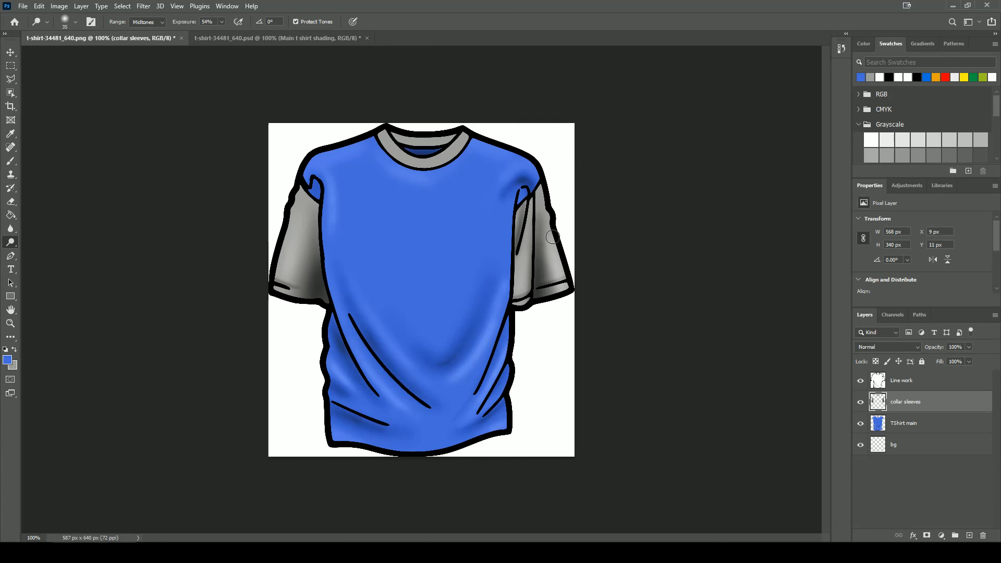
pyautogui.press(']')
pyautogui.press(']')
pyautogui.press(']')
pyautogui.press('[')
pyautogui.press('[')
pyautogui.press('[')
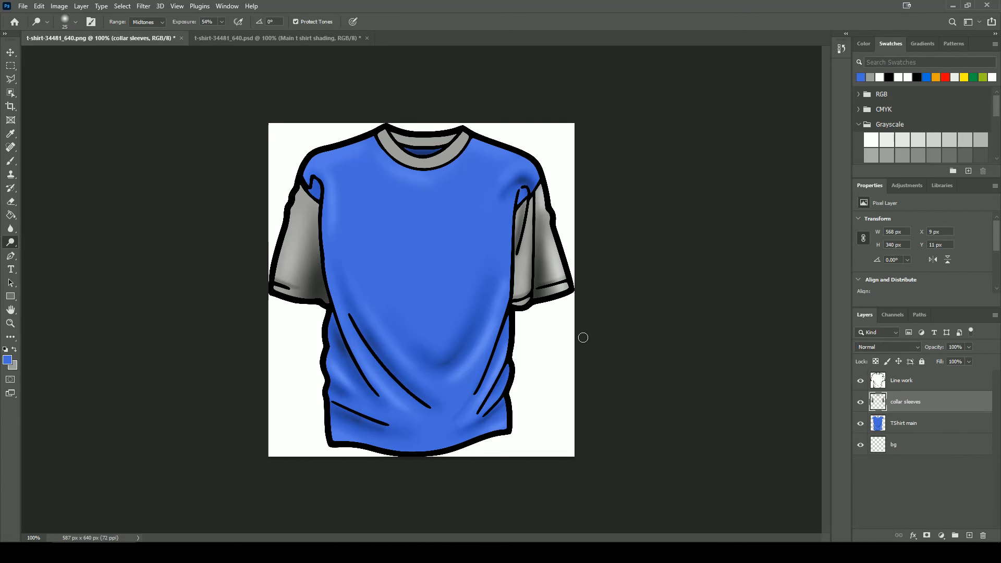
# Hide the collar sleeves and TShirt main layers to compare with the bare line art, and show them again.
pyautogui.click(861, 403)
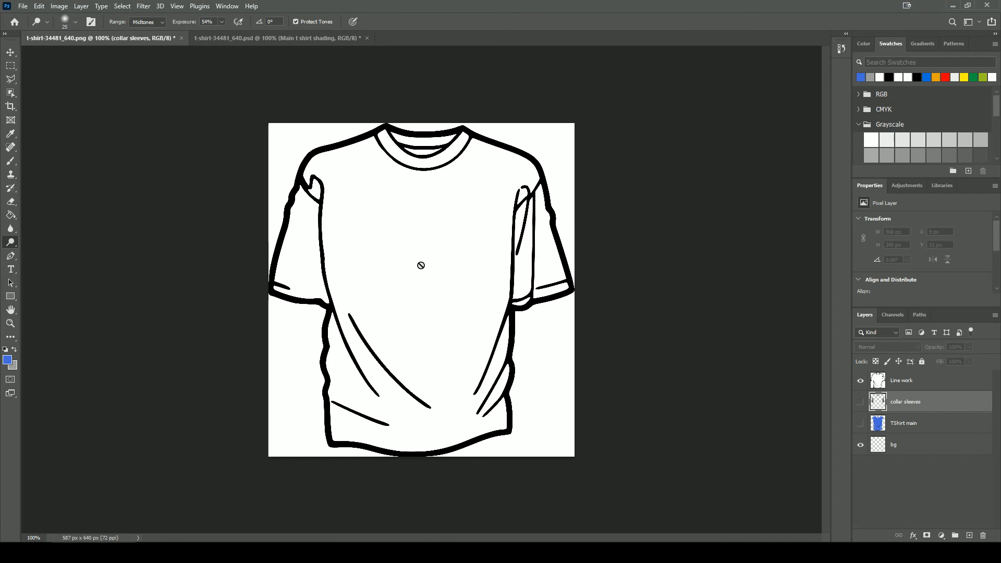
pyautogui.click(861, 402)
pyautogui.click(862, 421)
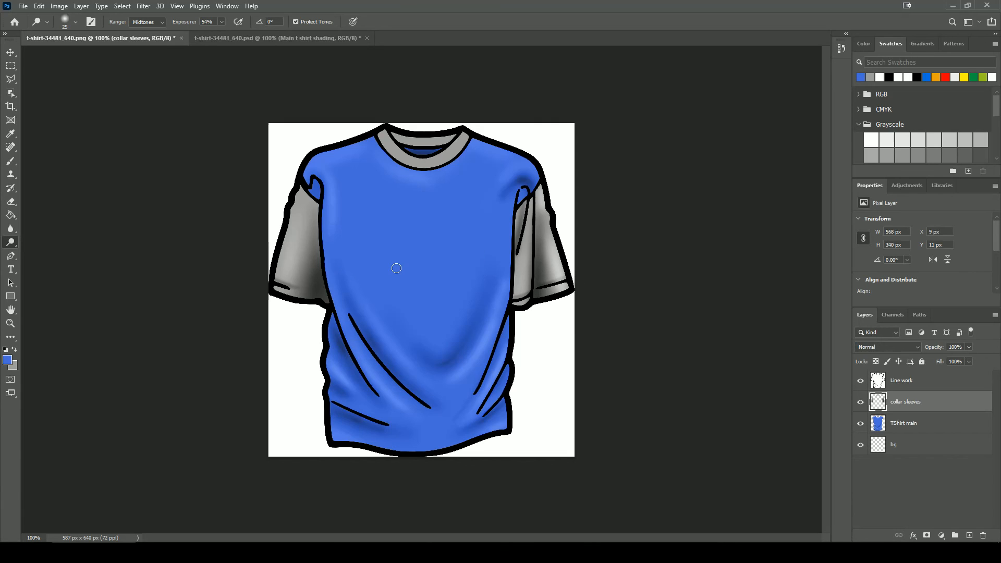
# Burn shadows around the front and back of the grey collar, working up to a 35 px brush.
pyautogui.rightClick(10, 242)
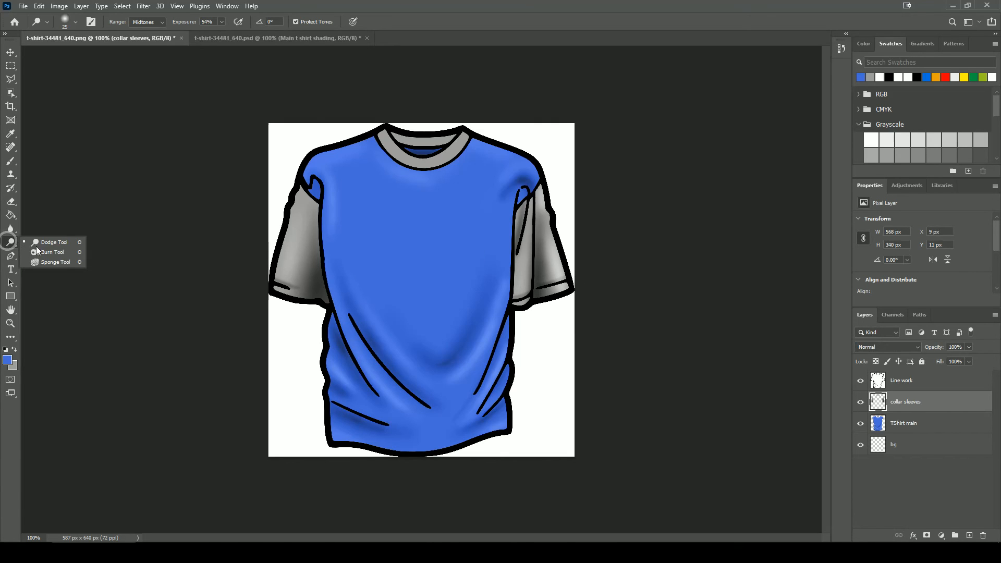
pyautogui.click(52, 252)
pyautogui.press(']')
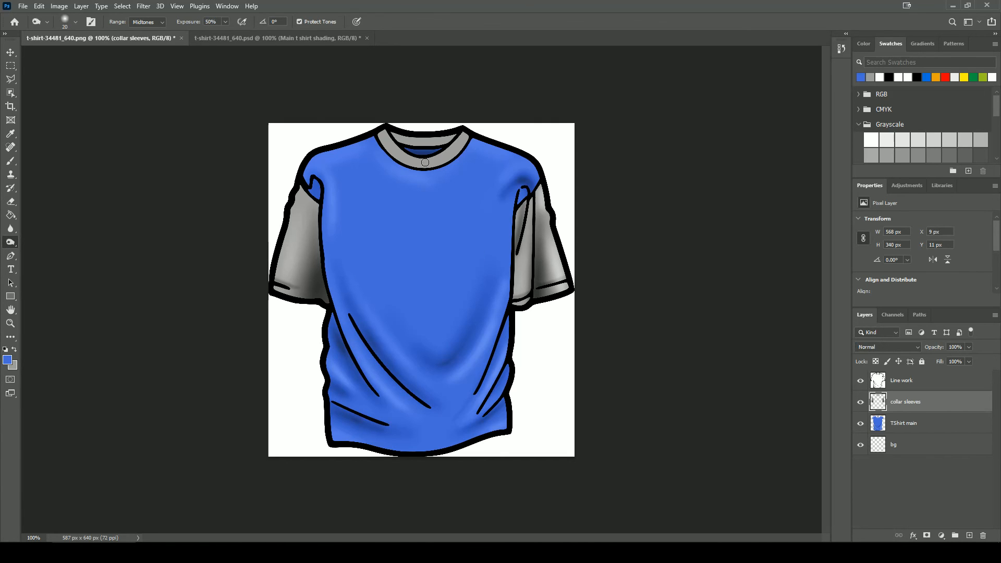
pyautogui.moveTo(399, 138)
pyautogui.mouseDown()
pyautogui.moveTo(418, 131)
pyautogui.moveTo(416, 142)
pyautogui.moveTo(454, 133)
pyautogui.moveTo(436, 148)
pyautogui.moveTo(439, 133)
pyautogui.moveTo(433, 151)
pyautogui.moveTo(454, 129)
pyautogui.moveTo(441, 150)
pyautogui.moveTo(460, 128)
pyautogui.moveTo(443, 148)
pyautogui.moveTo(395, 125)
pyautogui.moveTo(414, 167)
pyautogui.moveTo(399, 151)
pyautogui.moveTo(389, 164)
pyautogui.moveTo(407, 158)
pyautogui.moveTo(427, 169)
pyautogui.moveTo(442, 154)
pyautogui.moveTo(450, 167)
pyautogui.moveTo(411, 172)
pyautogui.moveTo(399, 150)
pyautogui.moveTo(386, 165)
pyautogui.moveTo(421, 168)
pyautogui.mouseUp()
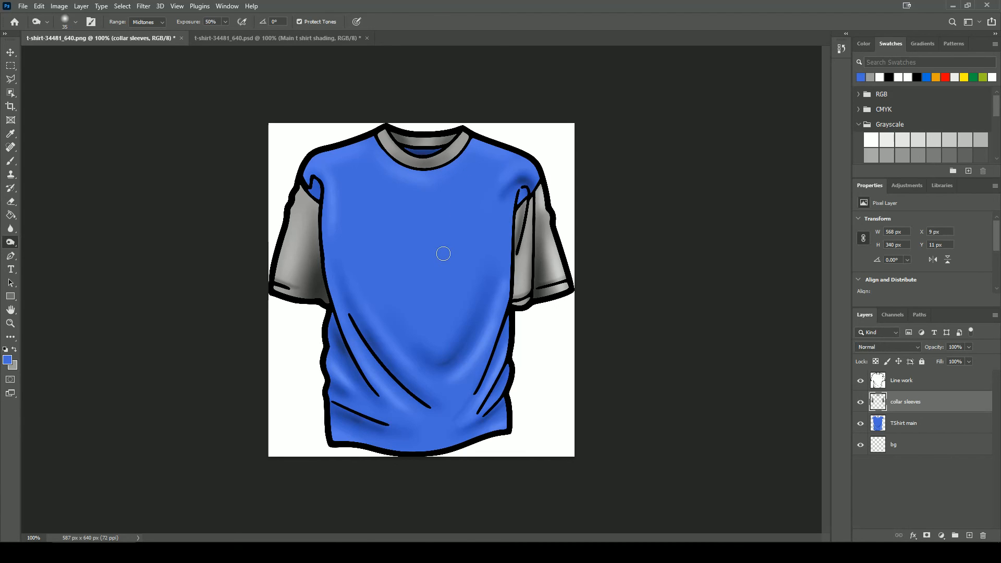
# Dodge highlights at the upper ends of the collar with a 25 px brush.
pyautogui.rightClick(12, 242)
pyautogui.click(42, 241)
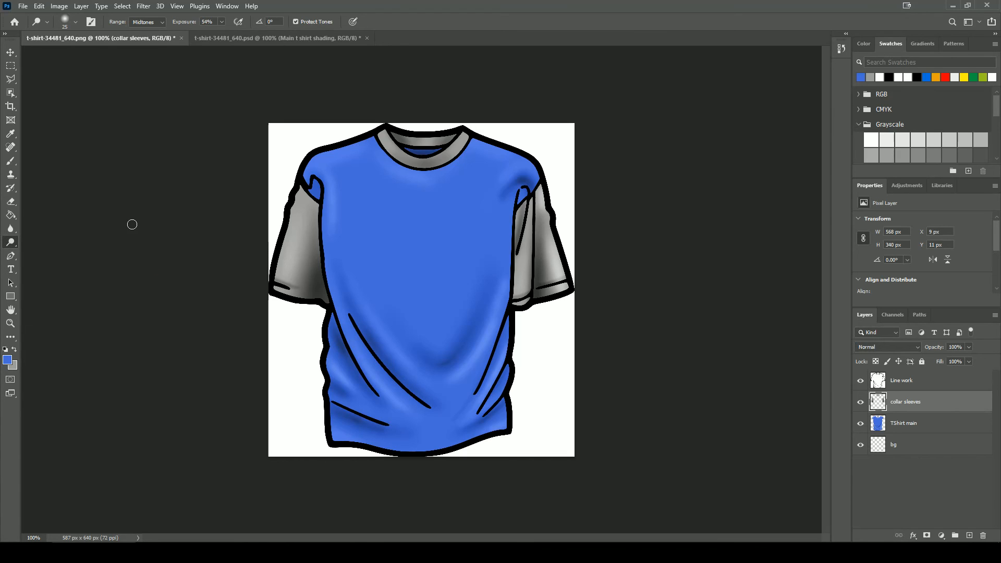
pyautogui.moveTo(422, 131)
pyautogui.mouseDown()
pyautogui.moveTo(425, 145)
pyautogui.moveTo(384, 131)
pyautogui.mouseUp()
pyautogui.moveTo(462, 130); pyautogui.dragTo(463, 138)
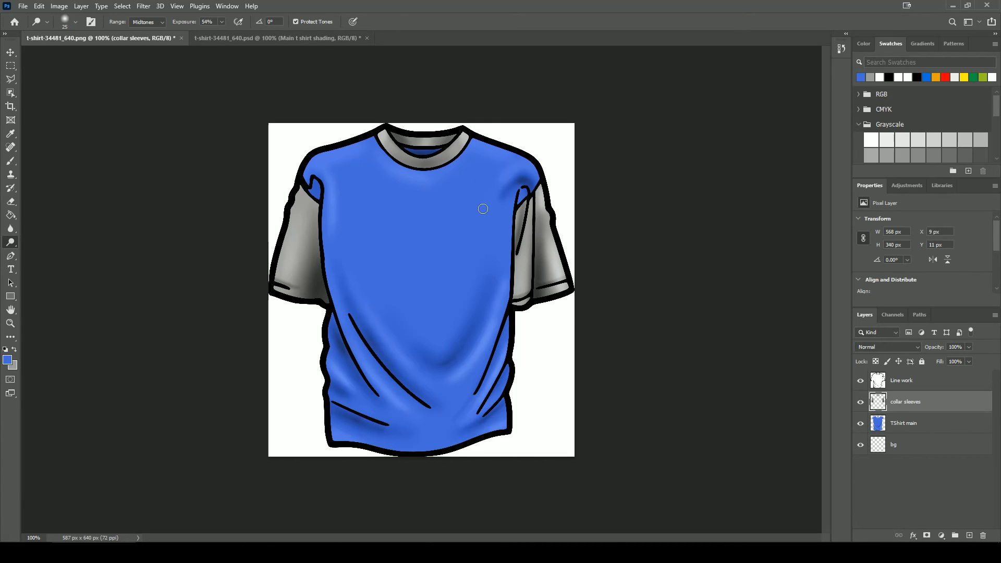